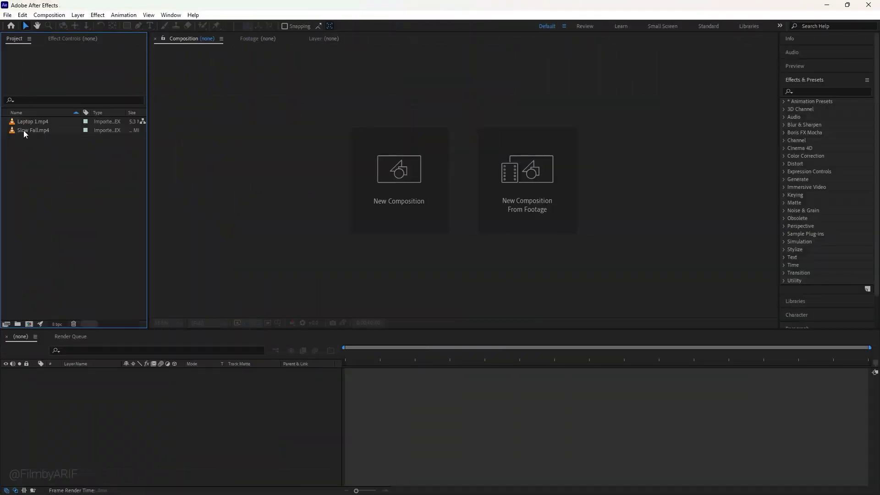
# Step: Create a new composition from Slow Fall.mp4 and preview the snow clip at a later frame
pyautogui.click(24, 131)
pyautogui.moveTo(28, 131); pyautogui.dragTo(29, 323)
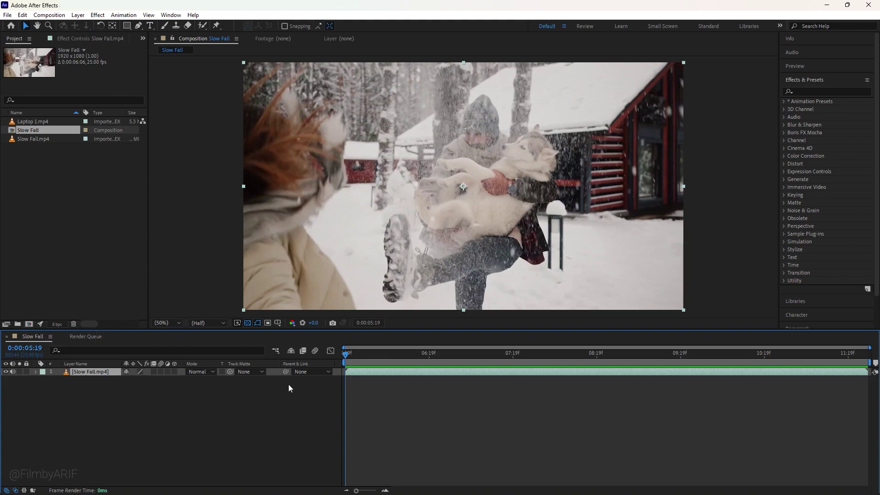
pyautogui.moveTo(346, 354); pyautogui.dragTo(851, 359)
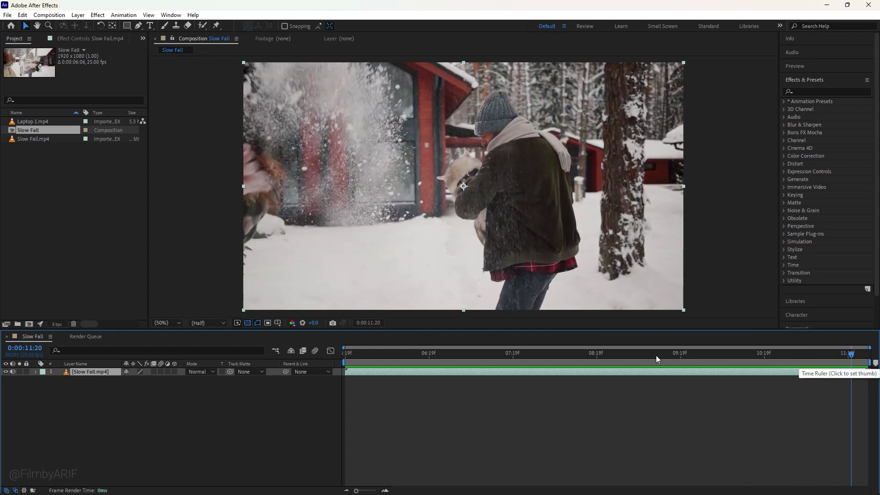
# Step: Place Laptop 1.mp4 above the snow layer and shift it to start around 7:19
pyautogui.moveTo(40, 121); pyautogui.dragTo(69, 311)
pyautogui.moveTo(75, 359); pyautogui.dragTo(78, 372)
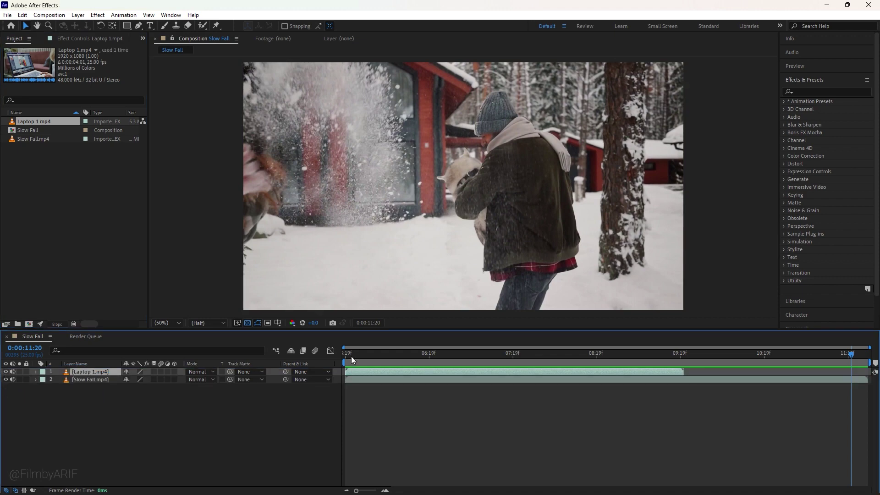
pyautogui.moveTo(345, 355); pyautogui.dragTo(704, 351)
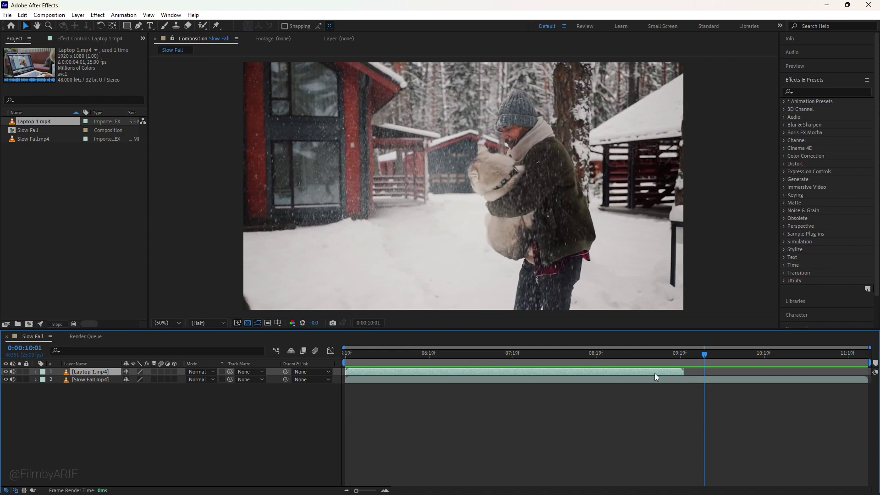
pyautogui.moveTo(655, 373); pyautogui.dragTo(821, 367)
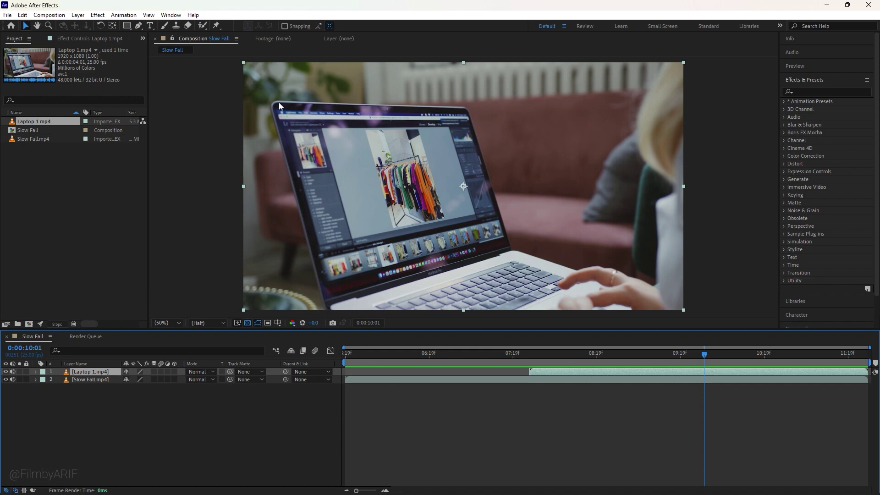
# Step: Apply the Mocha AE effect, found by searching 'moch', to Laptop 1.mp4 and launch Mocha
pyautogui.click(822, 90)
pyautogui.write('mocha')
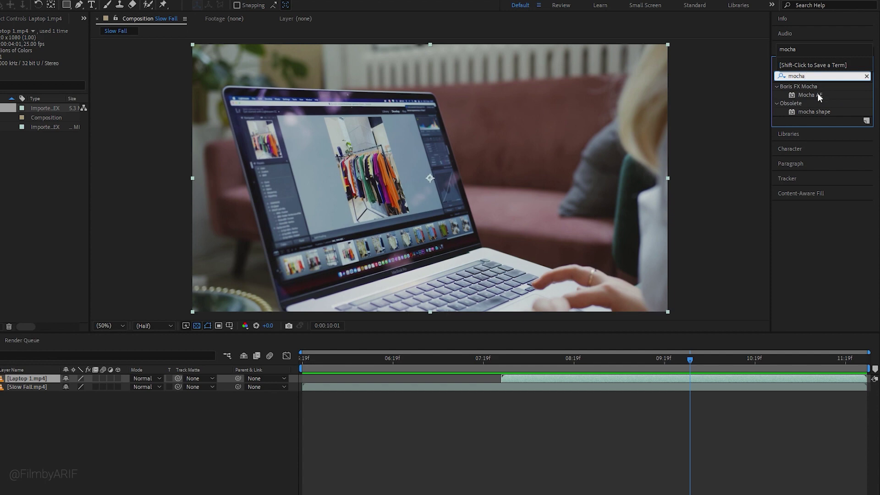
pyautogui.moveTo(819, 96); pyautogui.dragTo(730, 380)
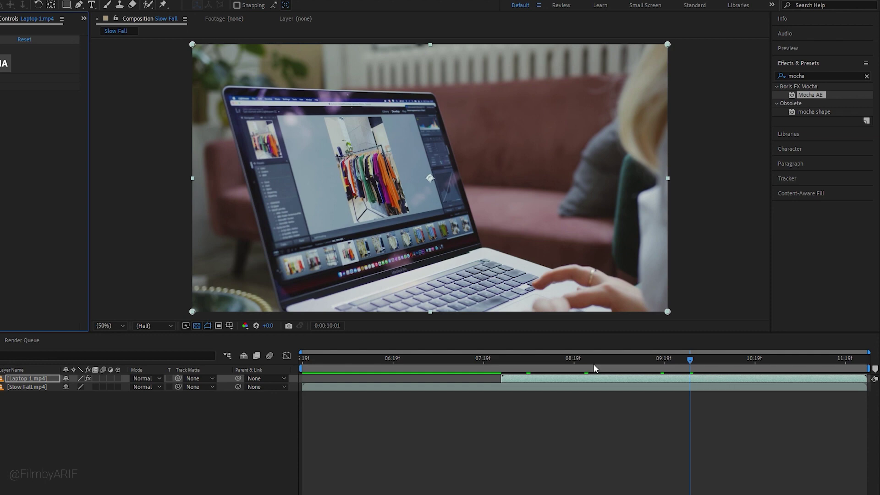
pyautogui.click(59, 64)
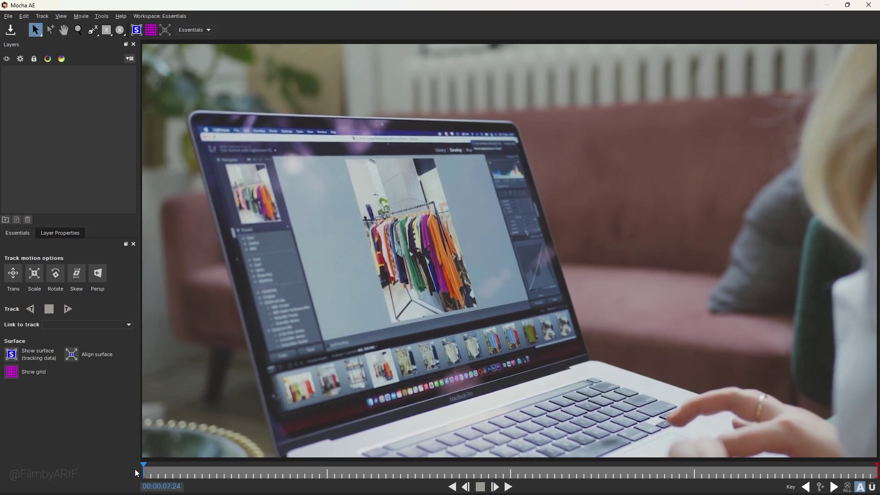
# Step: Draw a closed X-spline shape on the laptop screen's four corners
pyautogui.click(94, 31)
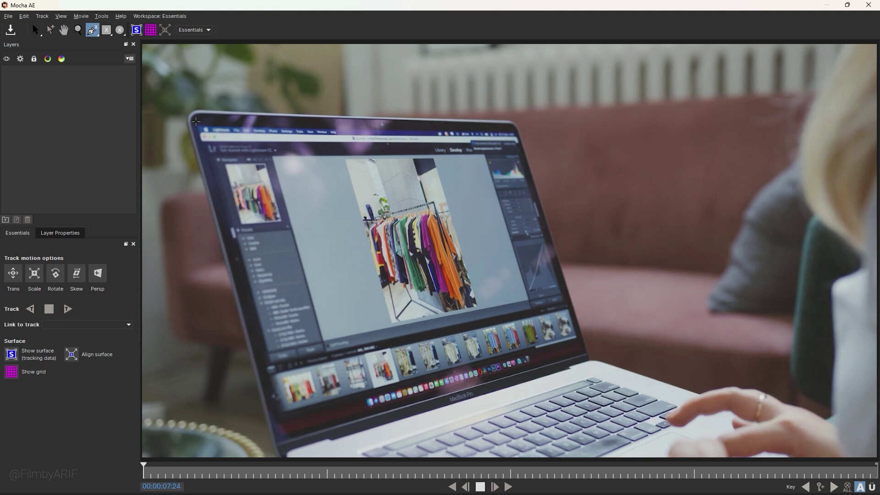
pyautogui.click(195, 122)
pyautogui.click(281, 442)
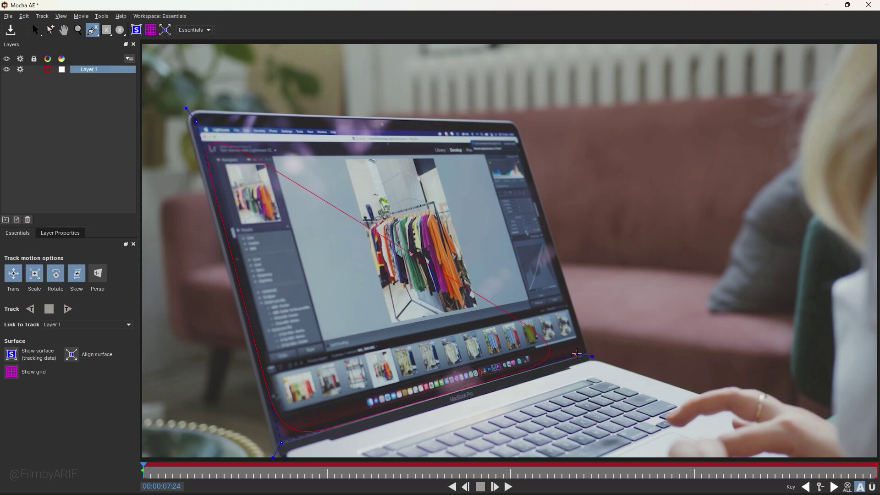
pyautogui.click(585, 355)
pyautogui.click(514, 127)
pyautogui.click(196, 121)
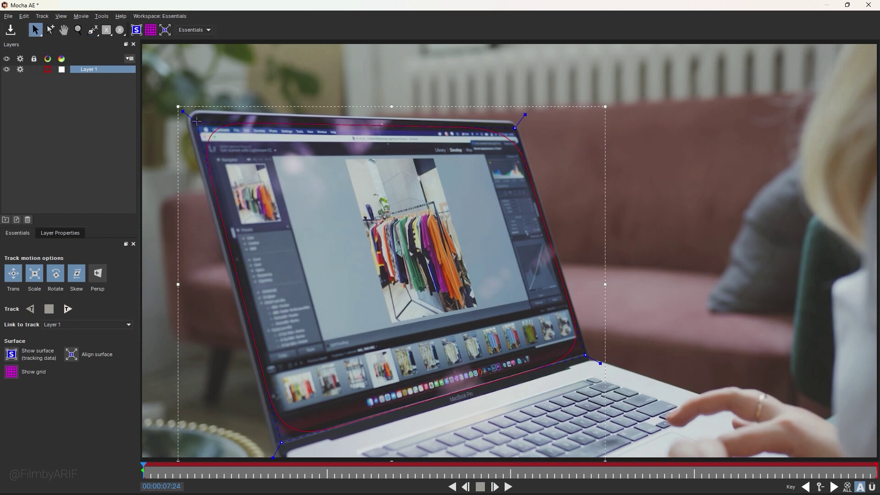
# Step: Sharpen the shape's top-left corner and nudge the top-right corner onto the screen edge
pyautogui.click(183, 110)
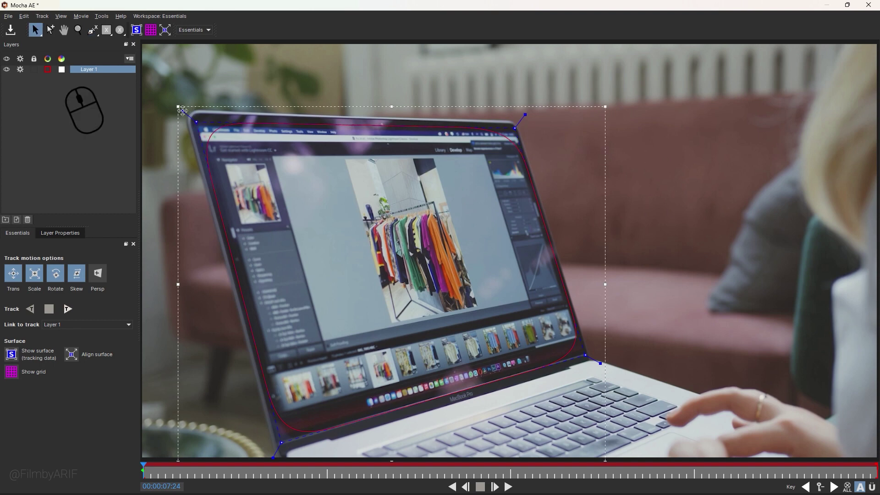
pyautogui.moveTo(182, 110); pyautogui.dragTo(181, 109)
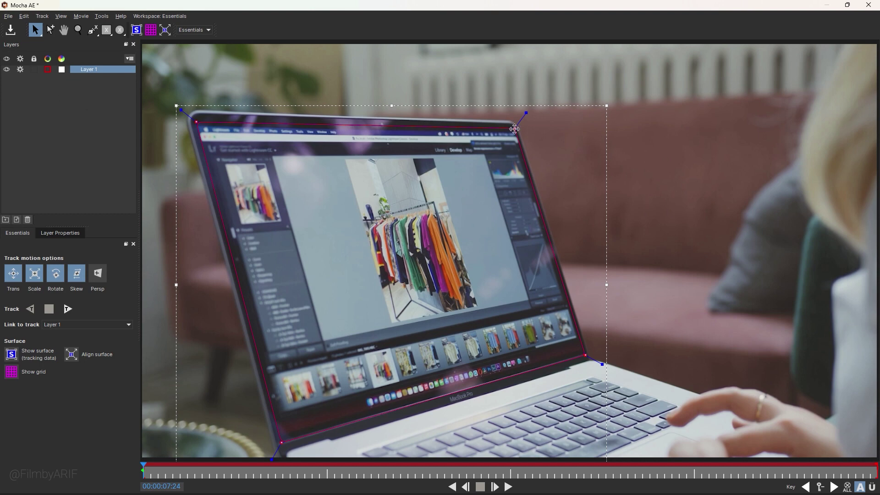
pyautogui.moveTo(514, 129); pyautogui.dragTo(514, 130)
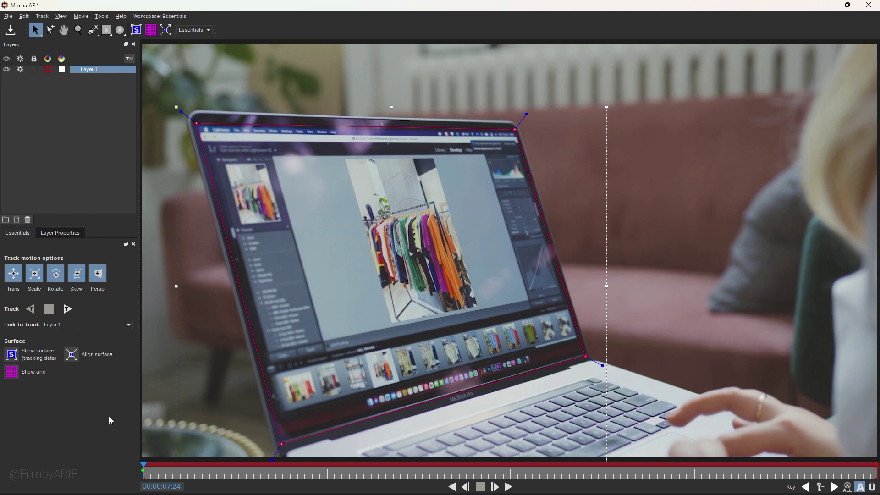
# Step: Track Layer 1 forward through the laptop clip and scrub back to verify it
pyautogui.click(67, 309)
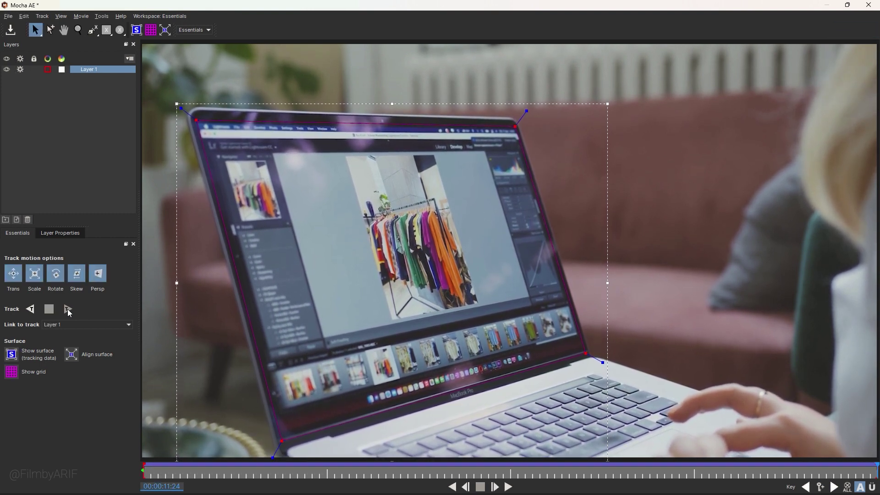
pyautogui.moveTo(268, 473); pyautogui.dragTo(671, 478)
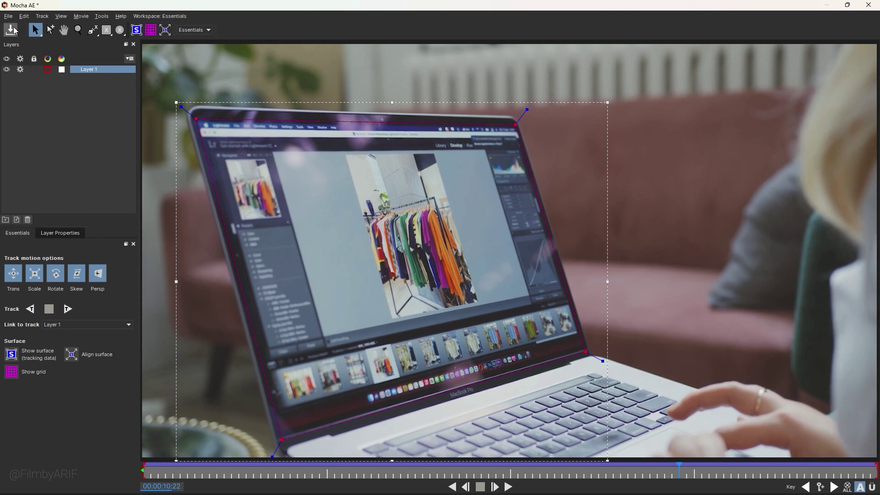
# Step: Return to After Effects and turn the tracked Mocha shape into a mask on Laptop 1
pyautogui.click(868, 5)
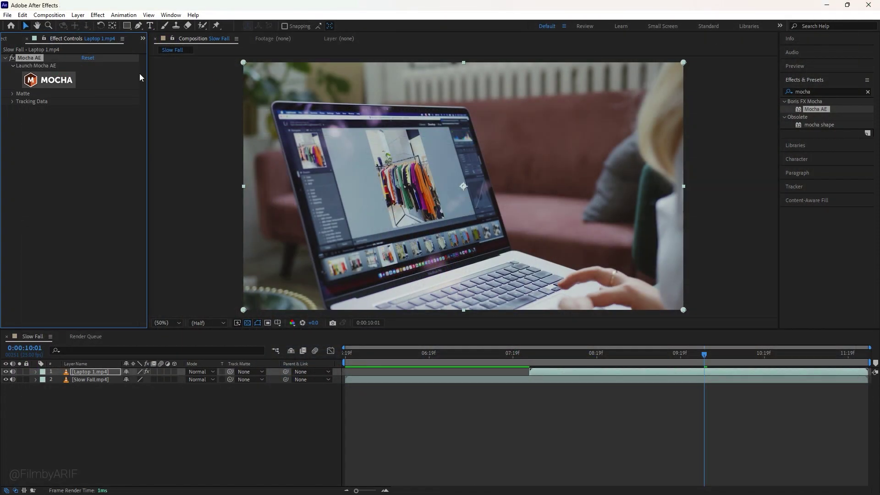
pyautogui.click(12, 94)
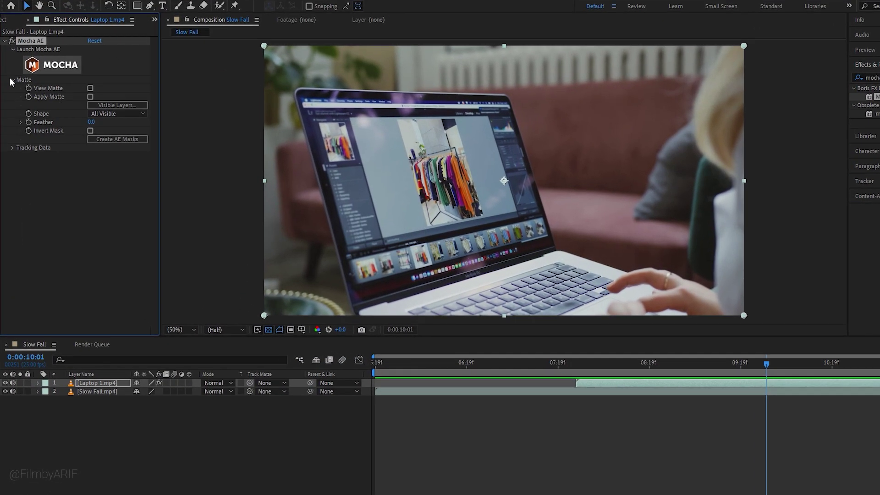
pyautogui.click(103, 142)
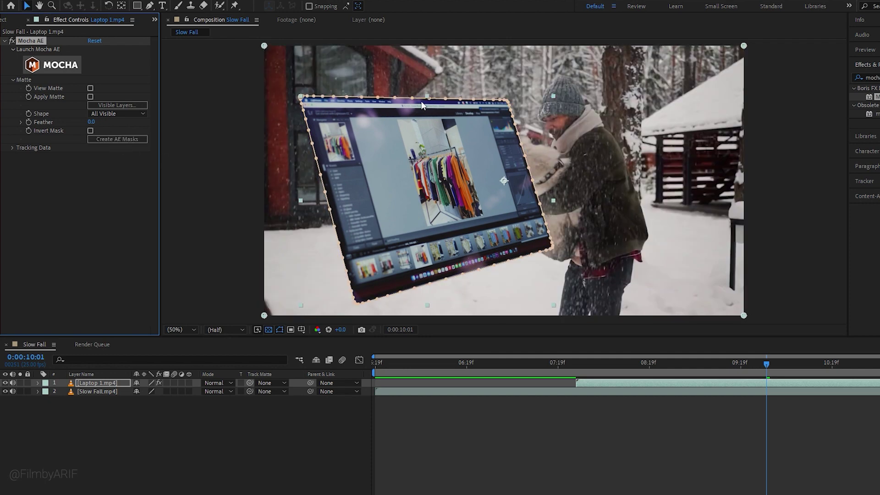
# Step: Invert Laptop 1's mask so the screen area is cut out
pyautogui.click(38, 383)
pyautogui.click(46, 391)
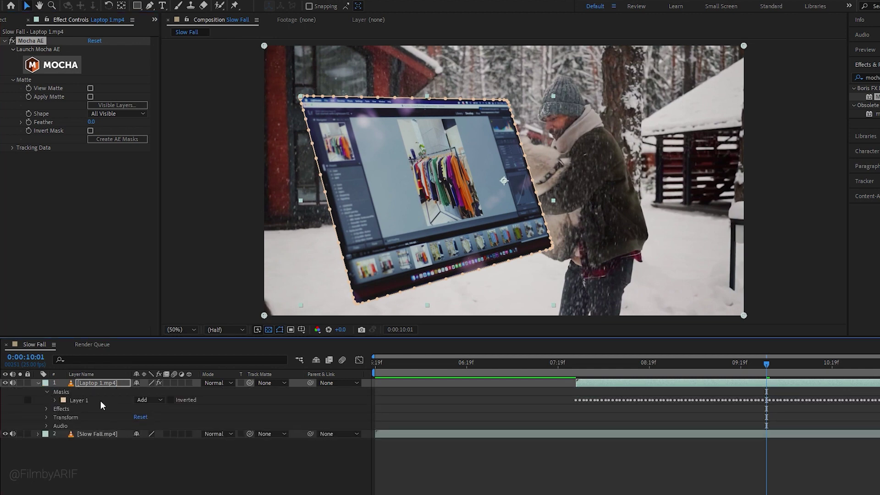
pyautogui.click(174, 398)
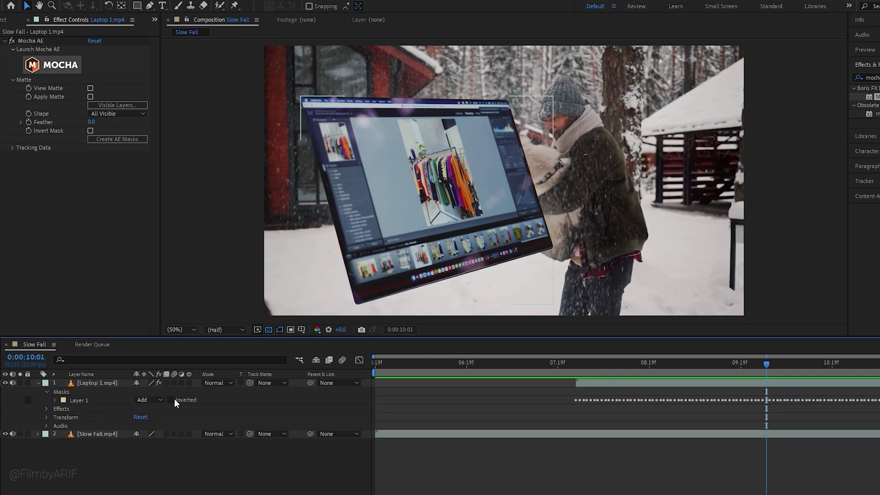
pyautogui.click(171, 399)
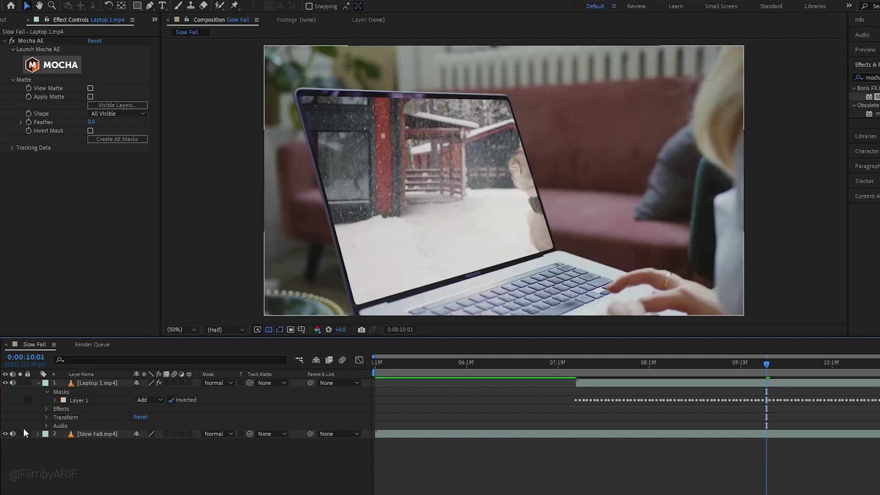
# Step: Hide Slow Fall.mp4 and show the cut-out screen as a transparency checkerboard
pyautogui.click(5, 434)
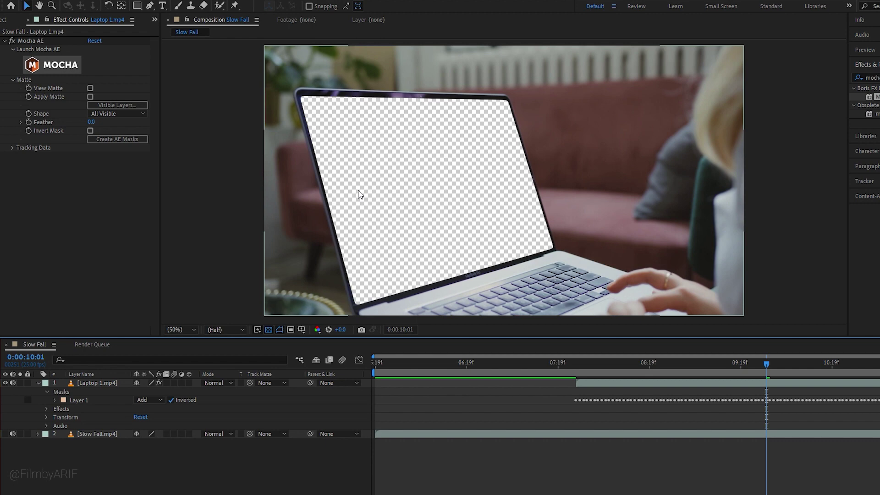
pyautogui.click(268, 330)
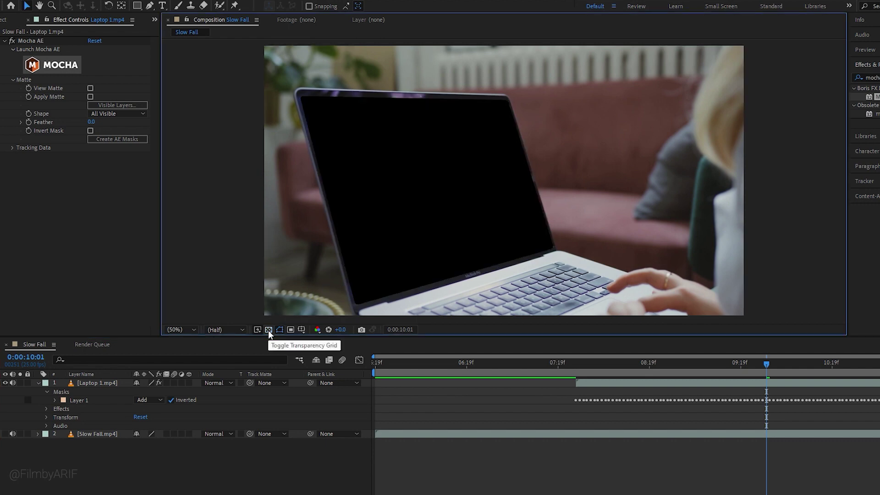
pyautogui.click(268, 330)
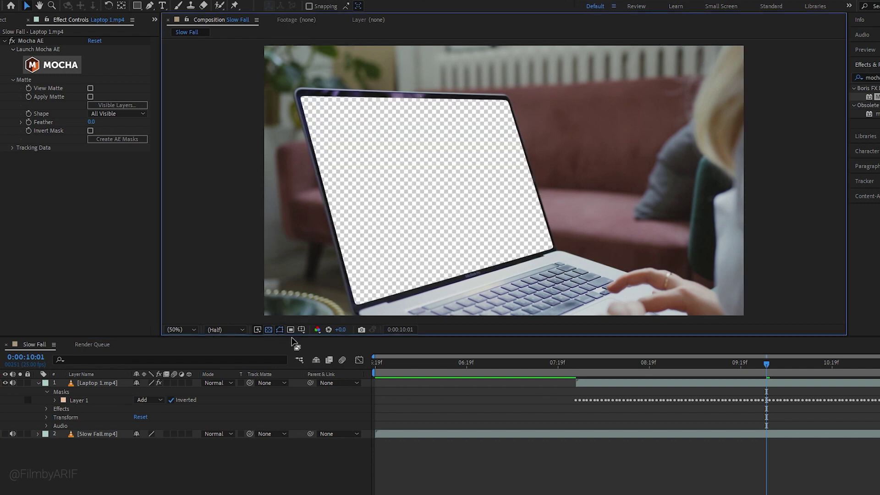
# Step: At 0:00:09:10, apply the Corner Pin effect, found by searching 'corner', to Laptop 1.mp4
pyautogui.moveTo(574, 365); pyautogui.dragTo(697, 364)
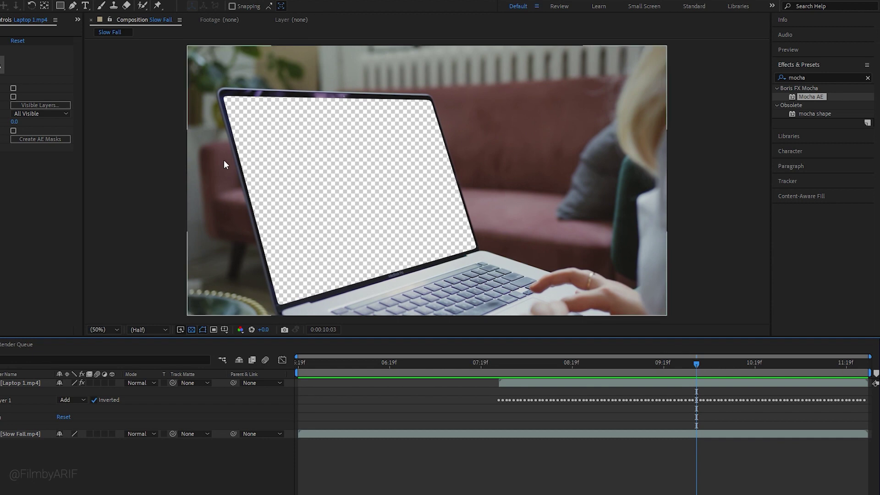
pyautogui.click(867, 78)
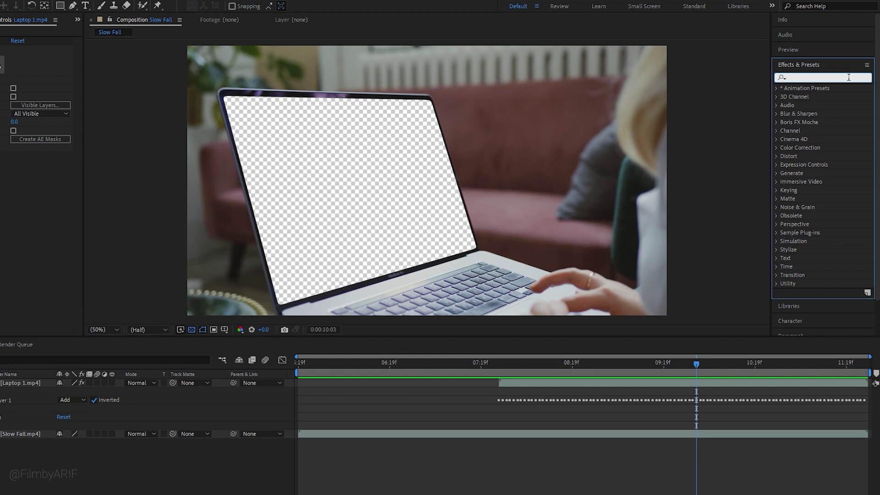
pyautogui.write('corner')
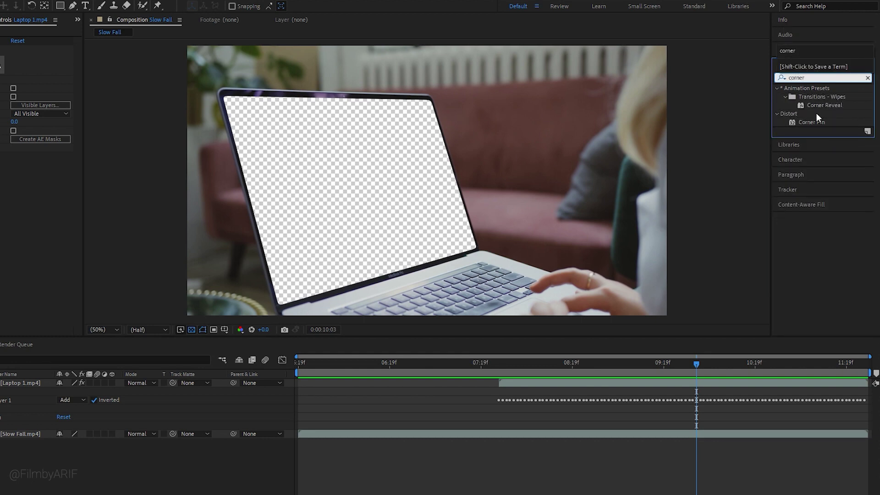
pyautogui.moveTo(811, 122); pyautogui.dragTo(687, 383)
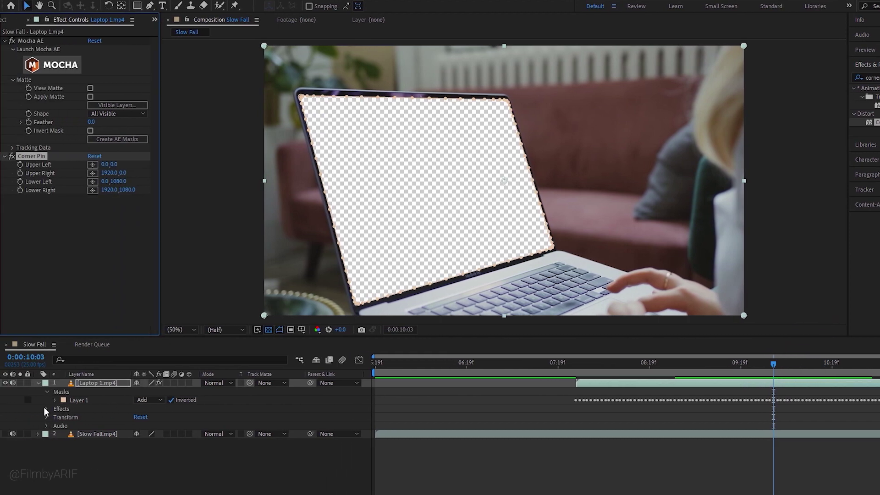
# Step: Expand Effects > Corner Pin on Laptop 1 to show its four corner properties
pyautogui.click(47, 393)
pyautogui.click(46, 399)
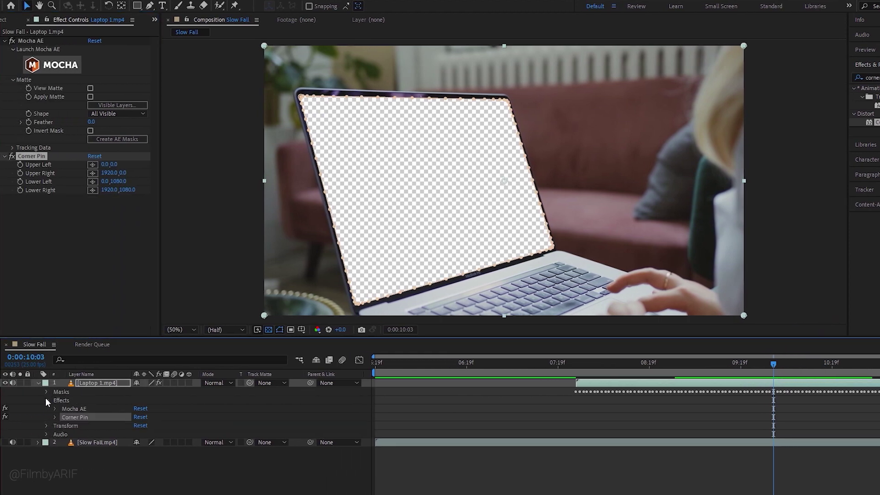
pyautogui.click(54, 417)
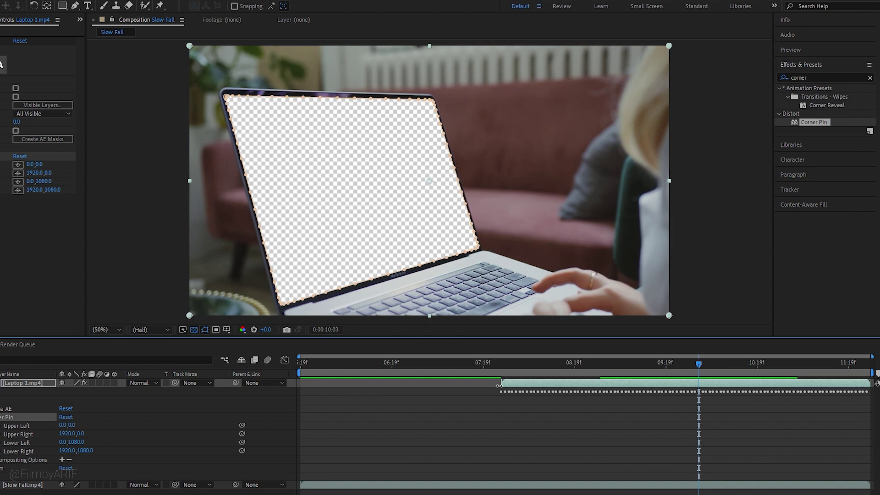
# Step: Near 11:03, turn on the Corner Pin corner stopwatches to start keyframing
pyautogui.moveTo(699, 363); pyautogui.dragTo(806, 369)
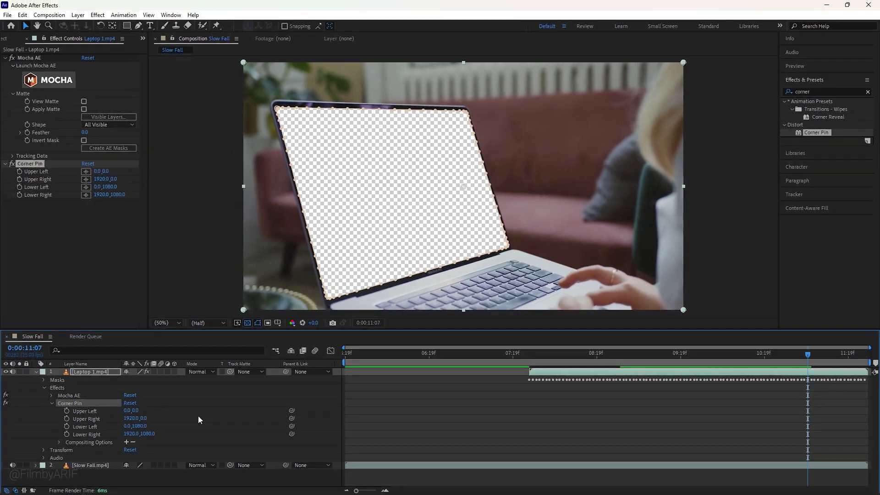
pyautogui.click(67, 411)
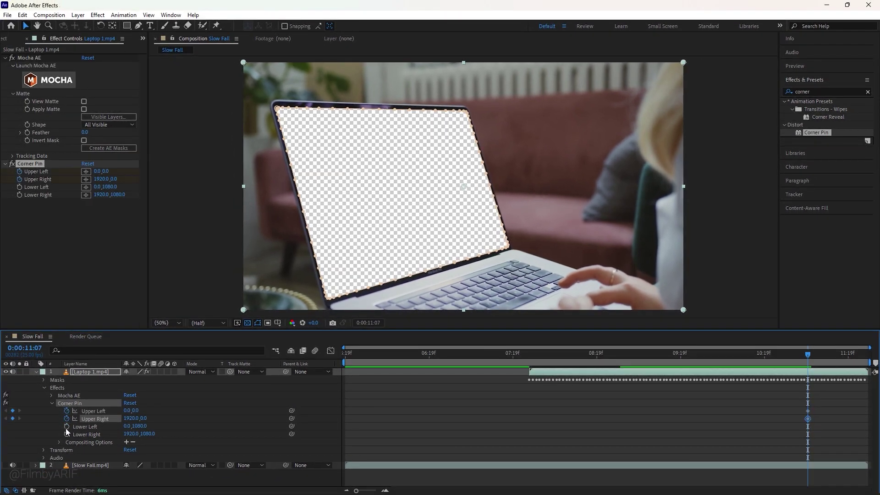
pyautogui.click(66, 427)
pyautogui.click(67, 434)
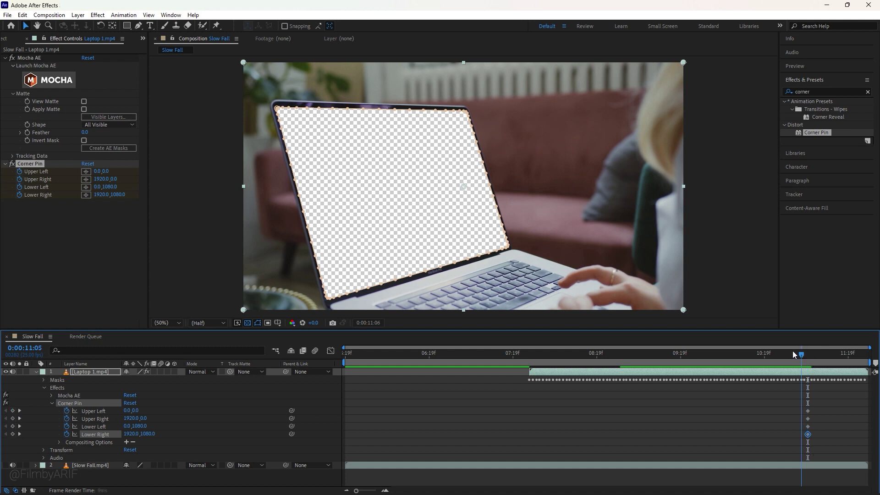
# Step: Add Upper Left, Upper Right and Lower Right corner keyframes at 7:24
pyautogui.moveTo(794, 354); pyautogui.dragTo(532, 369)
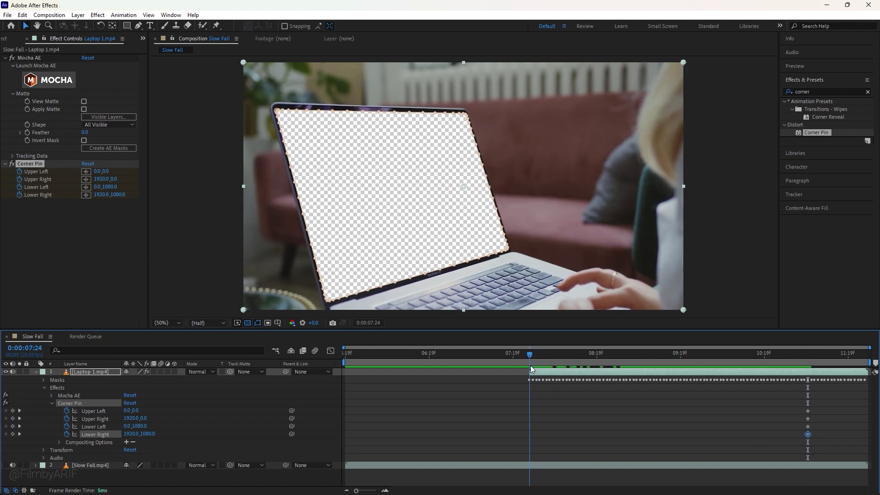
pyautogui.click(12, 411)
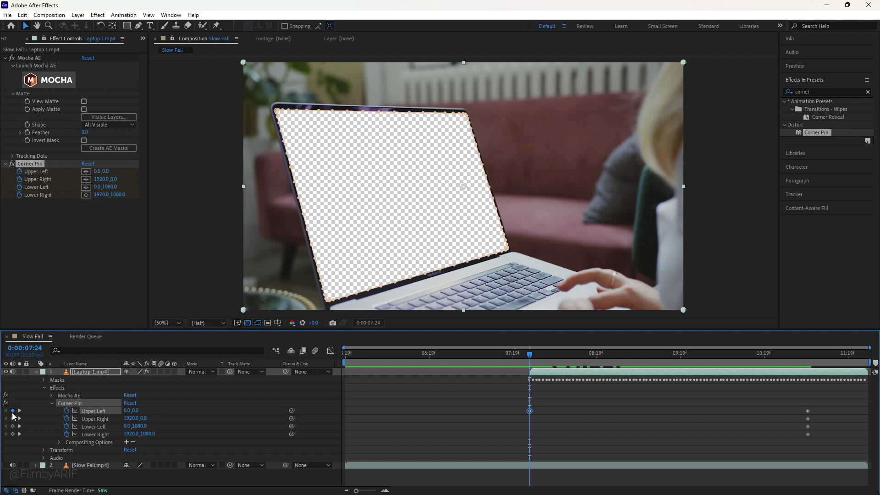
pyautogui.click(13, 419)
pyautogui.click(13, 434)
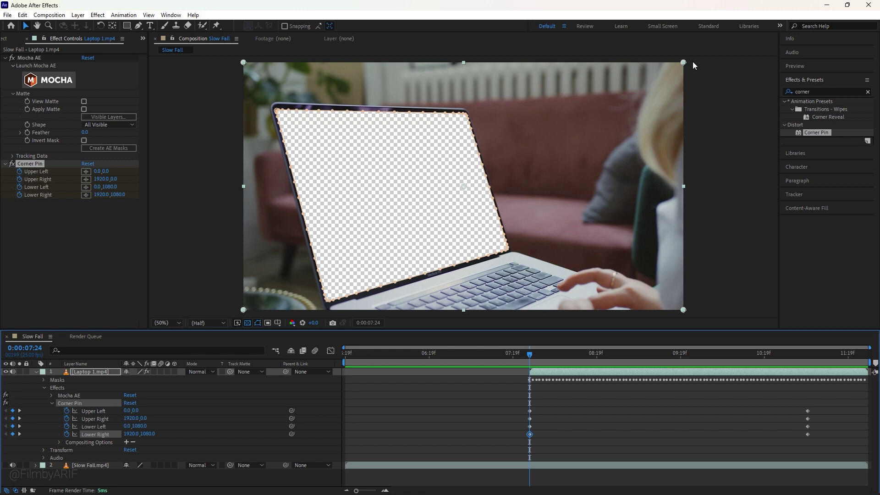
pyautogui.scroll(-2, 344, 136)
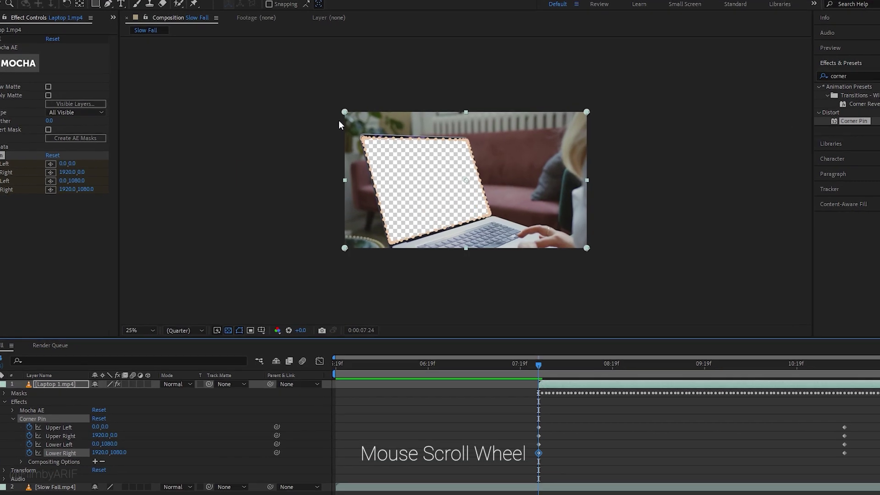
# Step: At 7:24, drag all four Corner Pin corners outward beyond the frame edges
pyautogui.moveTo(340, 106); pyautogui.dragTo(305, 71)
pyautogui.moveTo(340, 248); pyautogui.dragTo(262, 258)
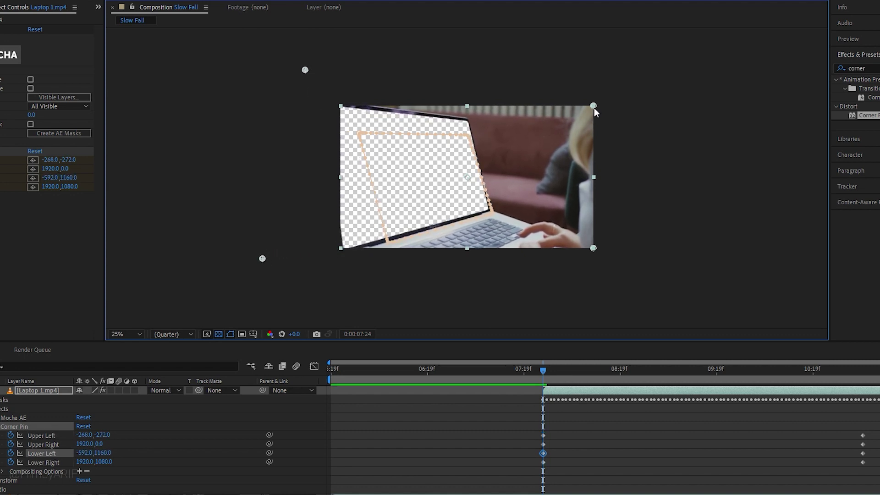
pyautogui.moveTo(594, 108); pyautogui.dragTo(701, 82)
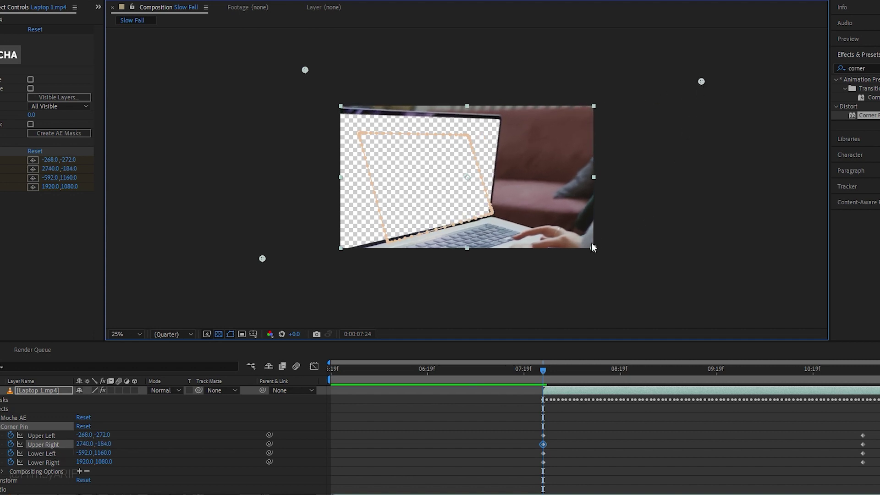
pyautogui.moveTo(593, 249); pyautogui.dragTo(730, 294)
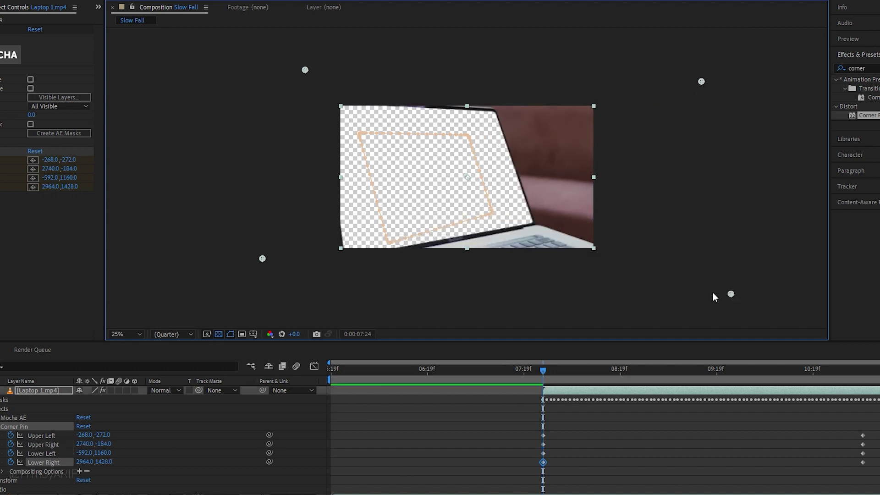
pyautogui.moveTo(262, 259); pyautogui.dragTo(262, 251)
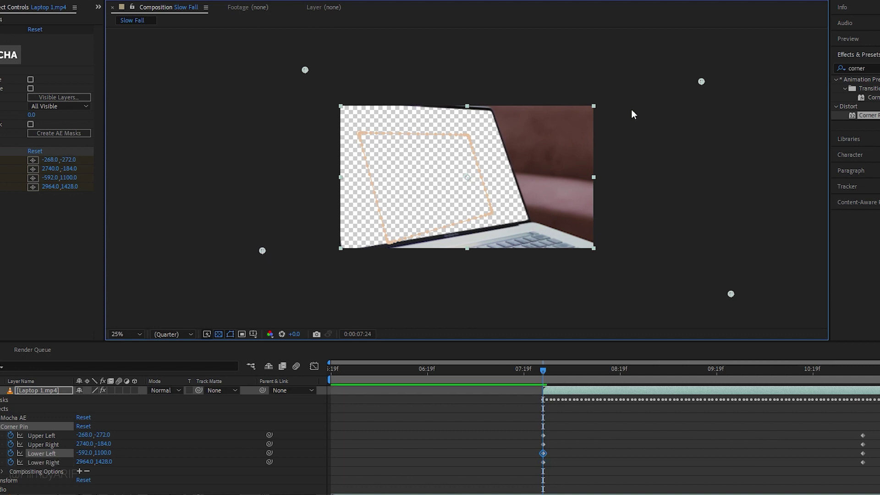
pyautogui.moveTo(701, 81); pyautogui.dragTo(787, 82)
pyautogui.moveTo(306, 70); pyautogui.dragTo(319, 72)
pyautogui.moveTo(787, 82); pyautogui.dragTo(811, 75)
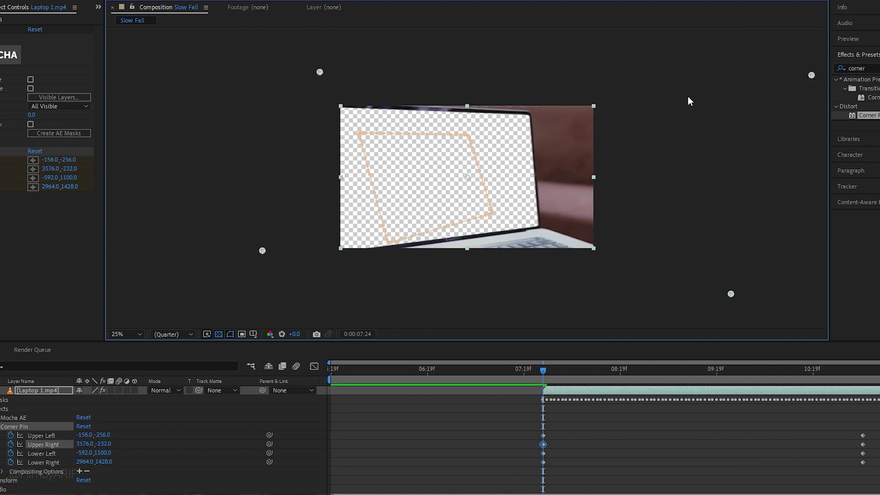
# Step: Zoom out, spread the corners further until the screen nearly fills the frame, and preview at 8:07
pyautogui.moveTo(639, 121); pyautogui.dragTo(564, 109)
pyautogui.moveTo(401, 244); pyautogui.dragTo(513, 284)
pyautogui.moveTo(564, 108); pyautogui.dragTo(658, 110)
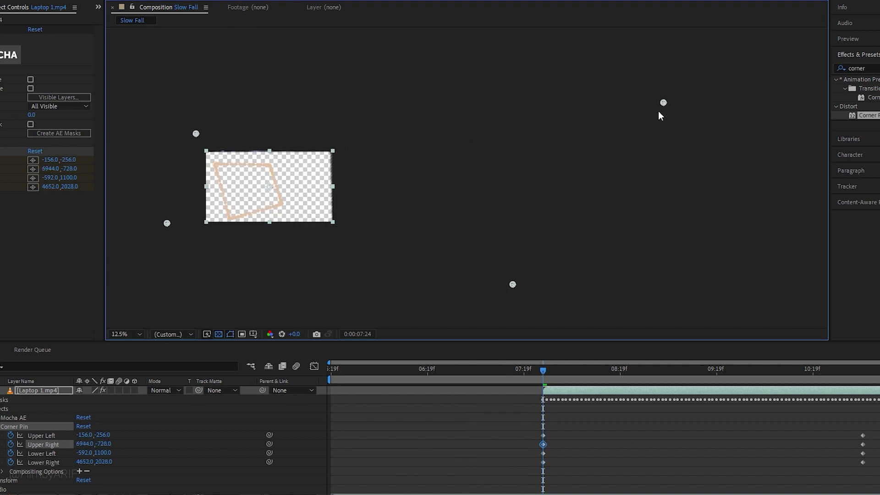
pyautogui.moveTo(512, 284)
pyautogui.mouseDown()
pyautogui.moveTo(512, 275)
pyautogui.moveTo(517, 283)
pyautogui.mouseUp()
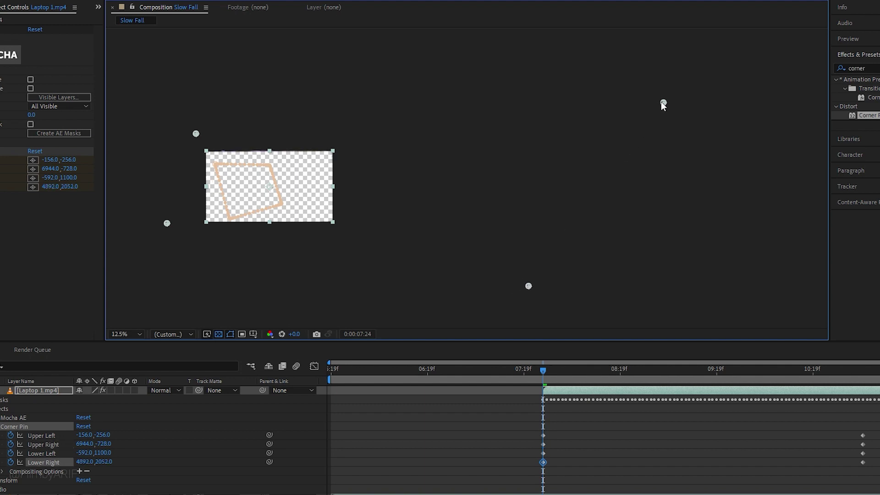
pyautogui.moveTo(661, 102)
pyautogui.mouseDown()
pyautogui.moveTo(653, 110)
pyautogui.moveTo(672, 98)
pyautogui.mouseUp()
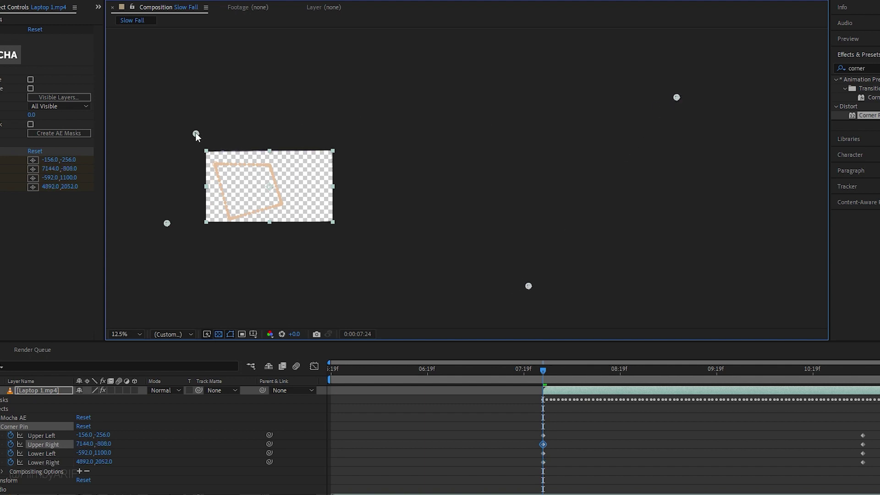
pyautogui.moveTo(196, 134); pyautogui.dragTo(194, 128)
pyautogui.moveTo(167, 223); pyautogui.dragTo(165, 225)
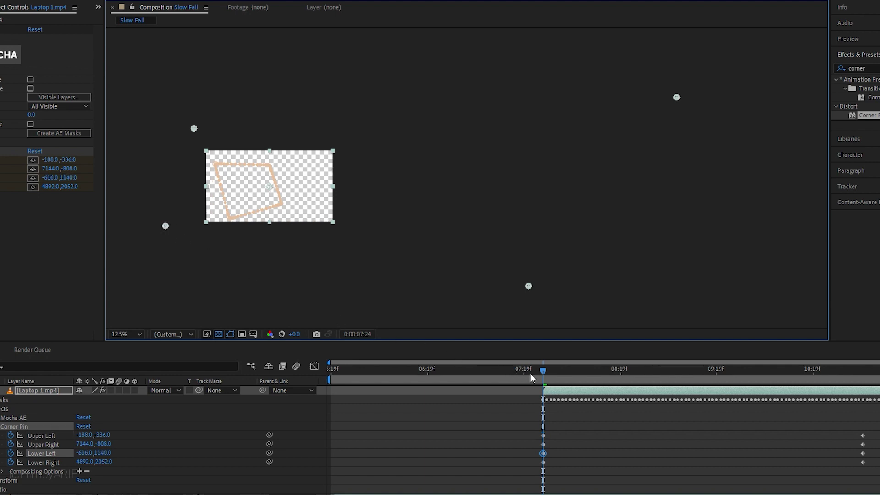
pyautogui.moveTo(529, 373); pyautogui.dragTo(835, 375)
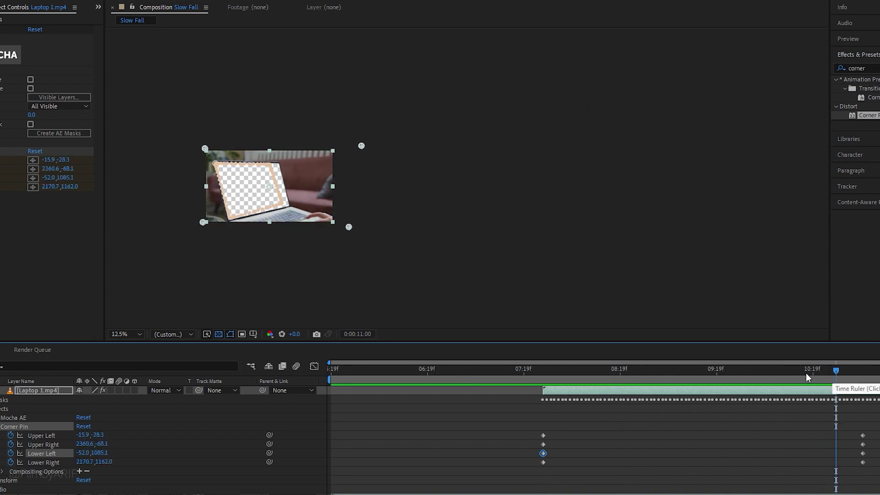
# Step: Fit the viewer, scrub to 9:16, and apply Easy Ease (F9) to Laptop 1's Corner Pin keyframes
pyautogui.click(135, 334)
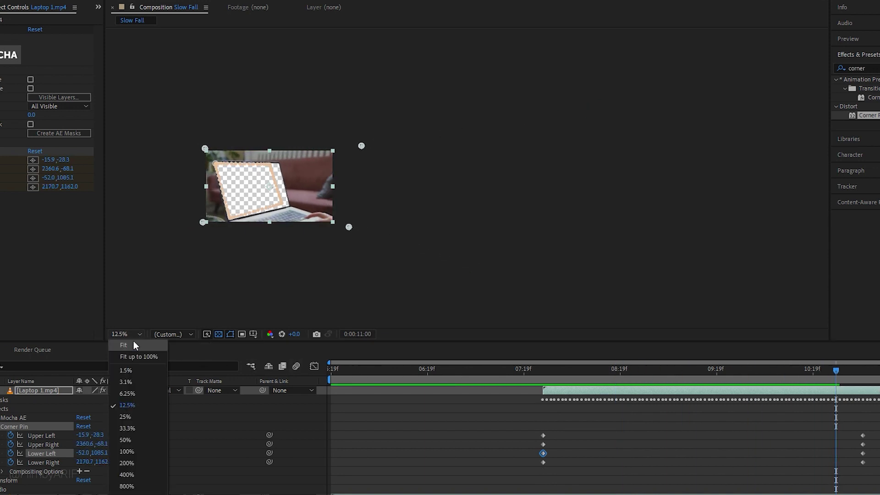
pyautogui.click(133, 344)
pyautogui.moveTo(474, 373); pyautogui.dragTo(875, 479)
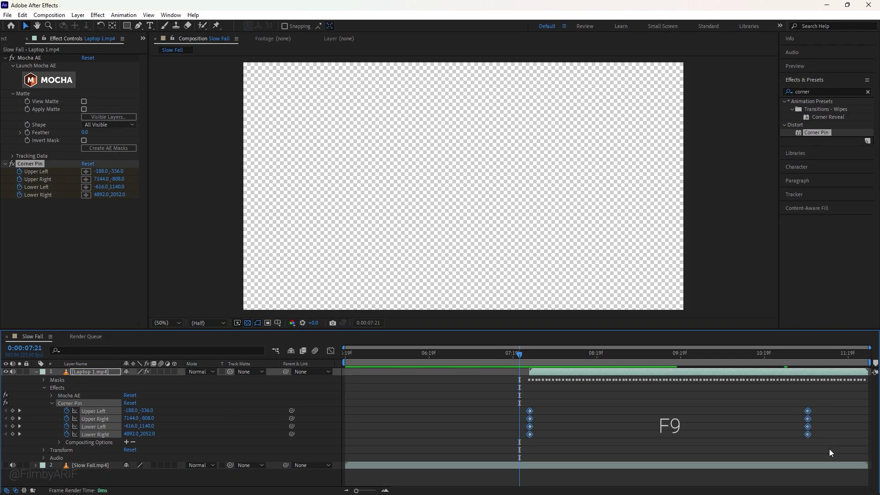
pyautogui.press('F9')
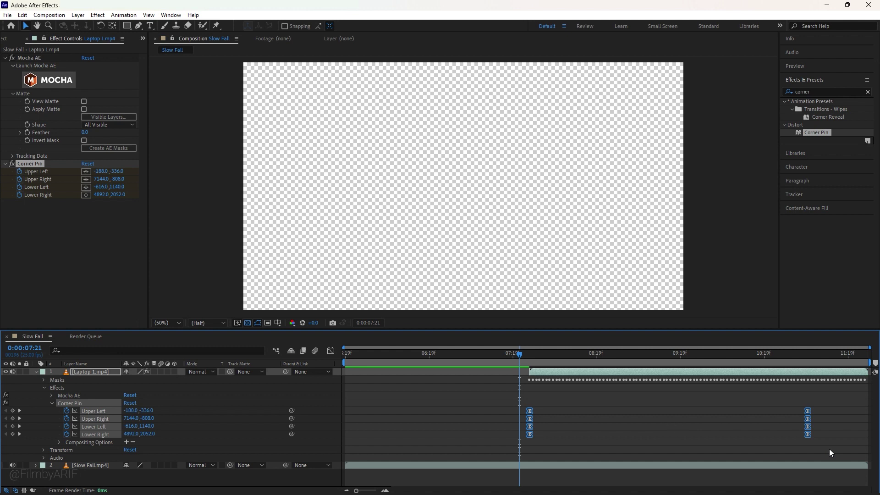
# Step: Make Slow Fall.mp4 visible again and apply Corner Pin to the Slow Fall.mp4 layer
pyautogui.click(5, 465)
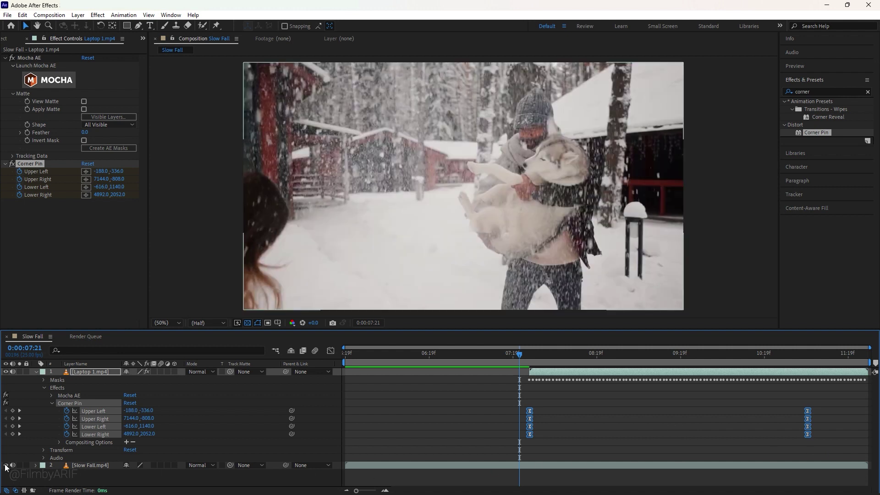
pyautogui.moveTo(449, 355); pyautogui.dragTo(821, 353)
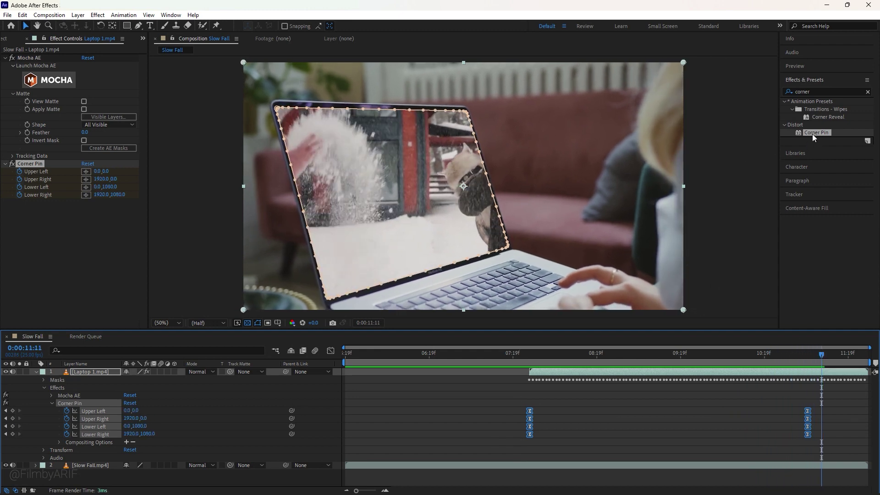
pyautogui.moveTo(812, 132); pyautogui.dragTo(702, 465)
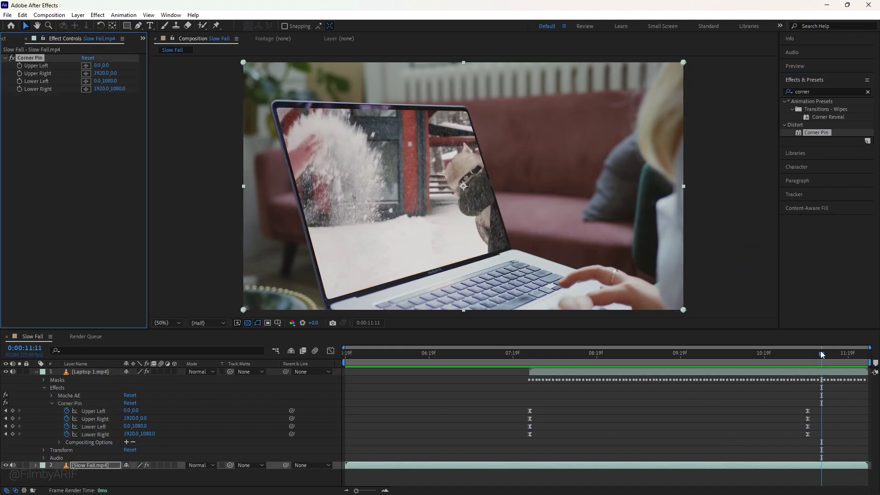
# Step: At 08:05, keyframe all four Slow Fall Corner Pin corners: Upper Left, Upper Right, Lower Left, Lower Right
pyautogui.moveTo(820, 351); pyautogui.dragTo(549, 359)
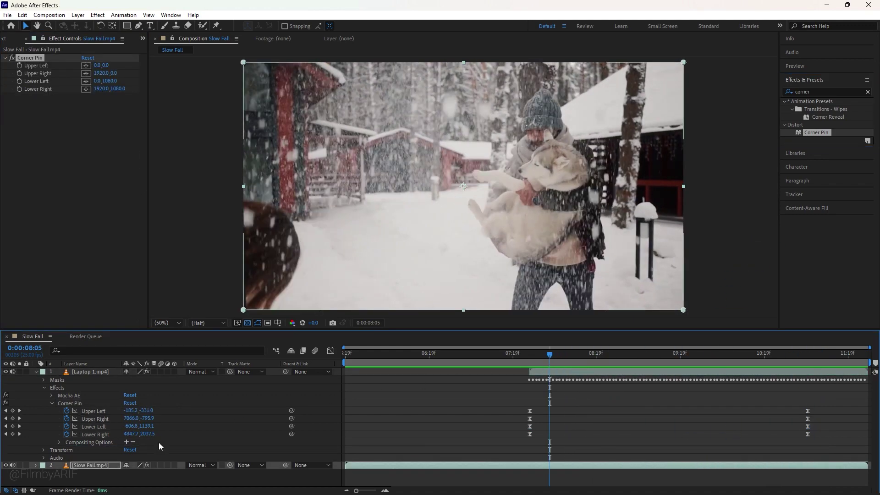
pyautogui.click(34, 464)
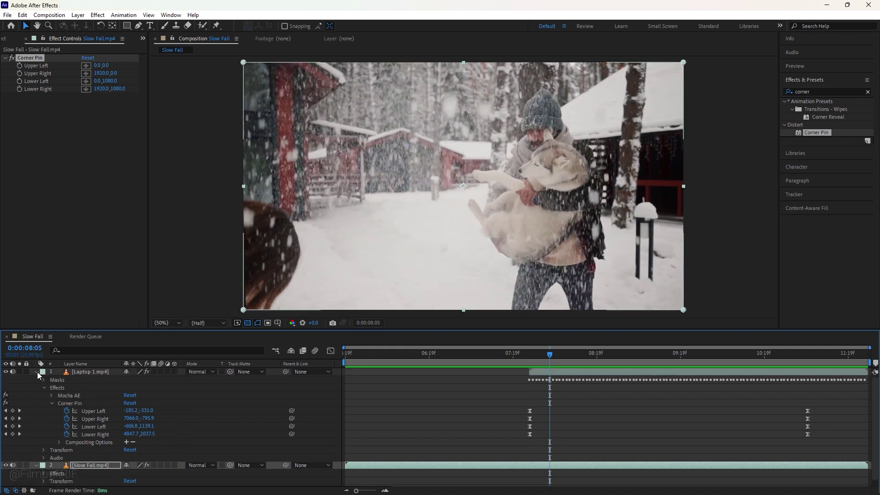
pyautogui.click(37, 372)
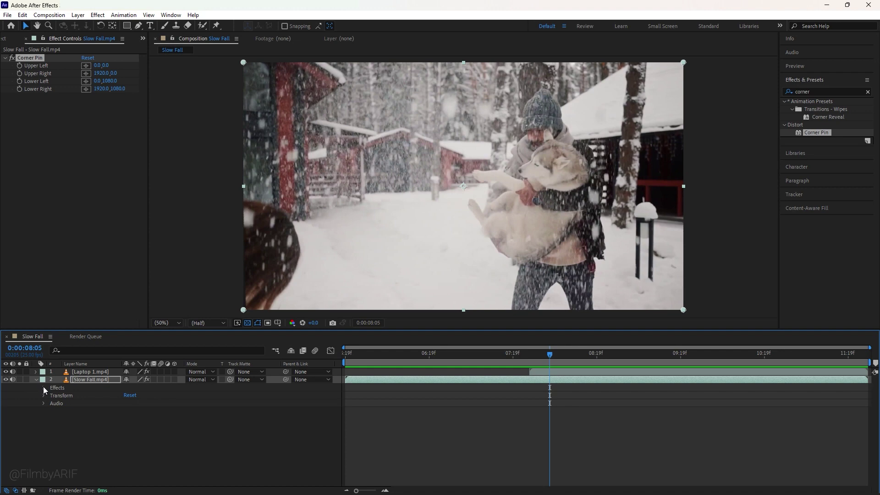
pyautogui.click(43, 387)
pyautogui.click(51, 395)
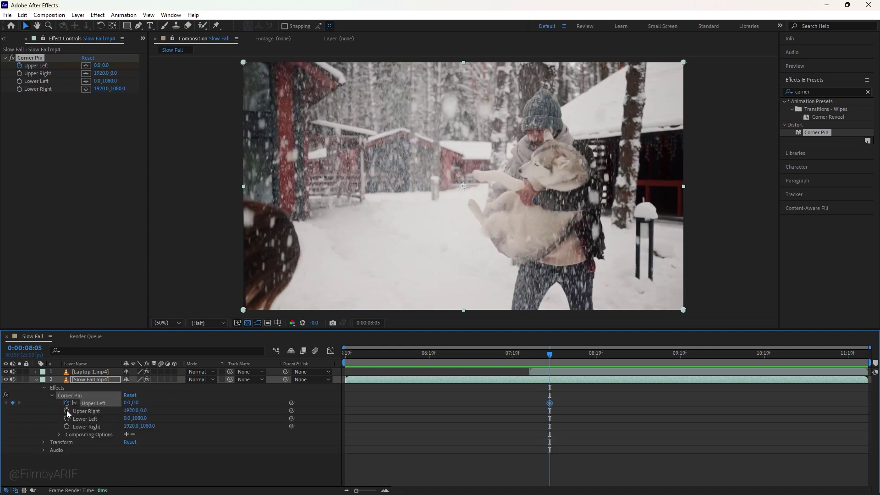
pyautogui.click(67, 403)
pyautogui.click(66, 411)
pyautogui.click(66, 419)
pyautogui.click(66, 426)
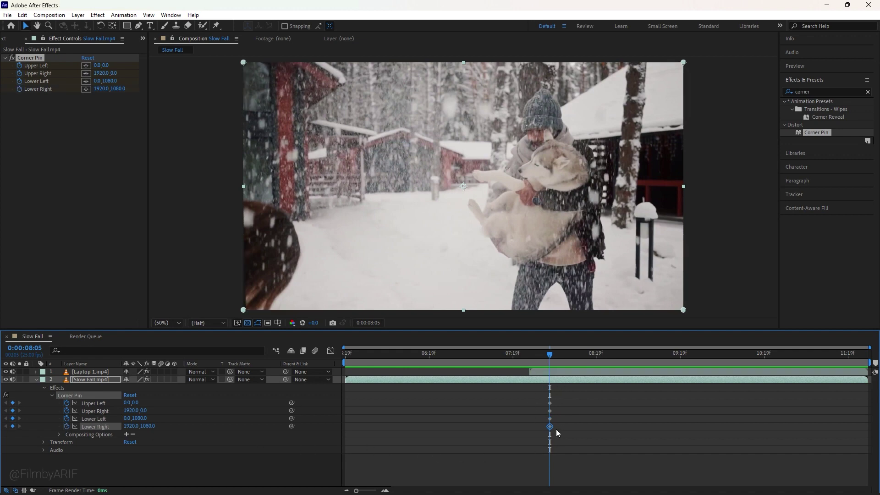
# Step: Move to the Laptop 1.mp4 layer's last corner pin keyframe at the end of the push-in
pyautogui.moveTo(560, 353); pyautogui.dragTo(833, 360)
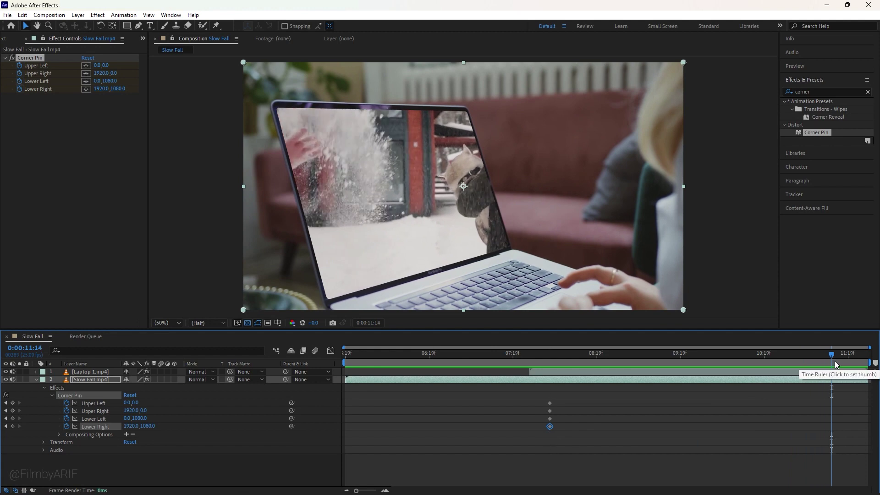
pyautogui.click(35, 372)
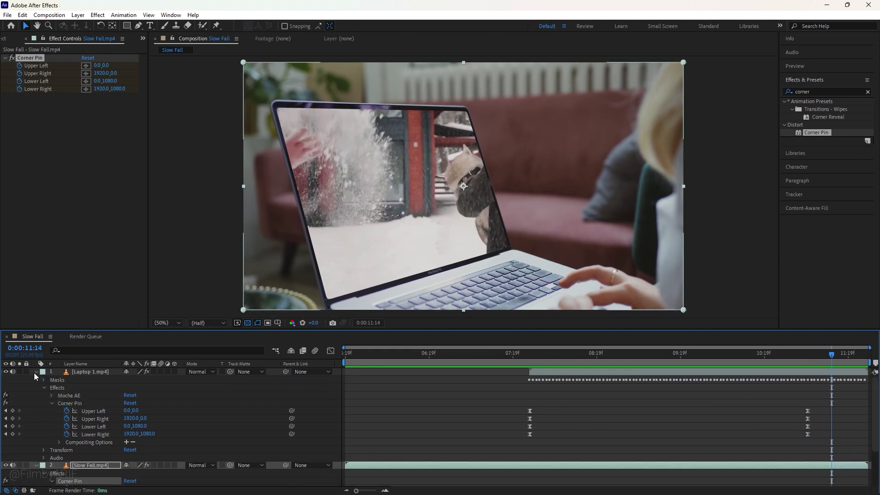
pyautogui.click(6, 411)
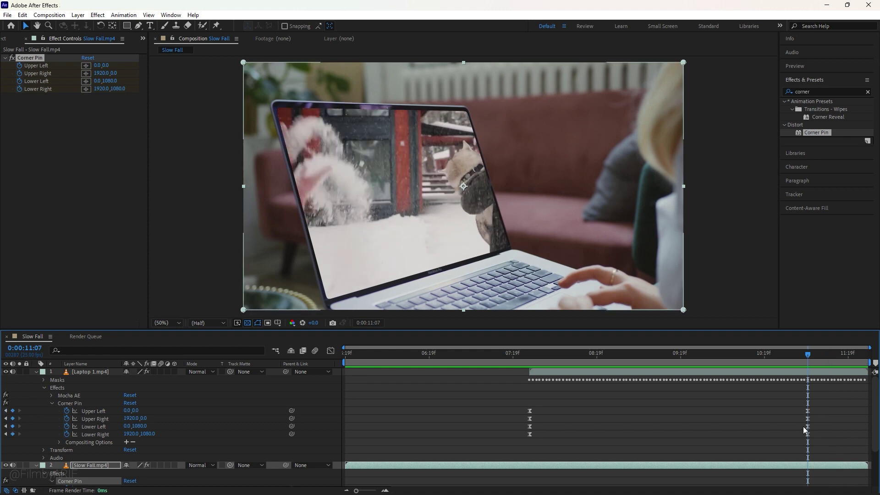
pyautogui.click(37, 372)
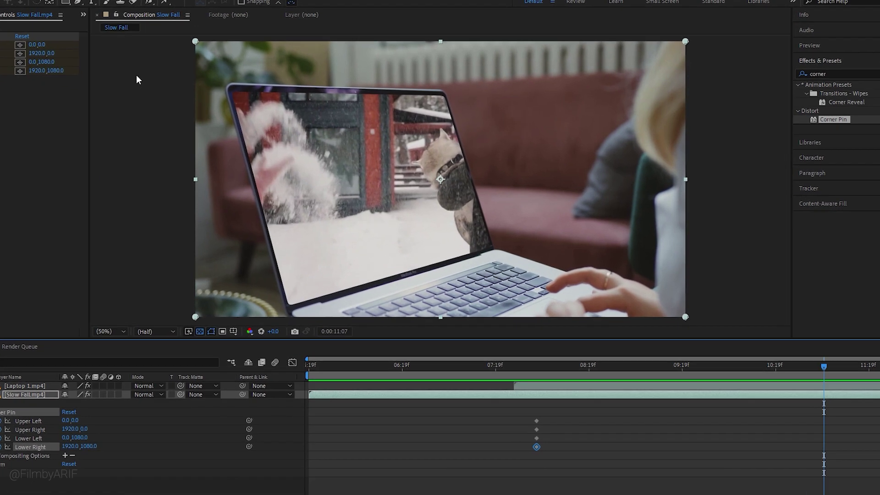
# Step: At 11:07, pin the Slow Fall clip's four corners onto the laptop screen corners
pyautogui.moveTo(183, 36); pyautogui.dragTo(217, 84)
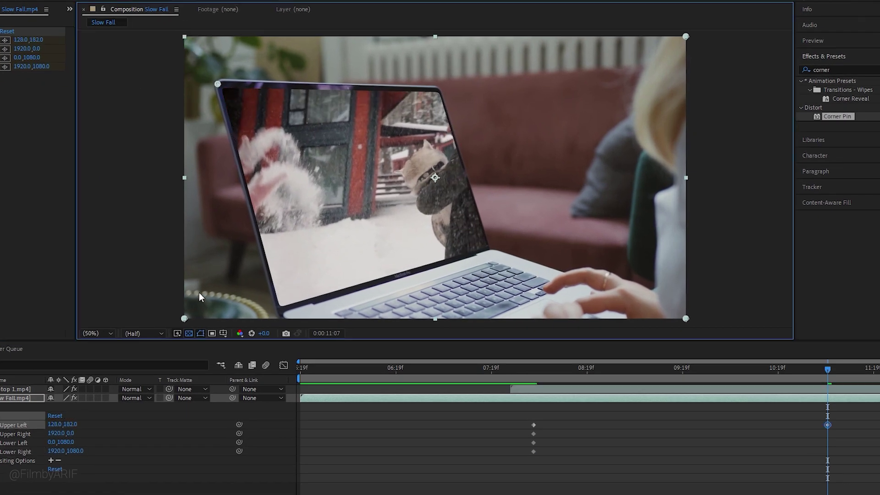
pyautogui.moveTo(184, 318); pyautogui.dragTo(279, 310)
pyautogui.moveTo(685, 36); pyautogui.dragTo(441, 81)
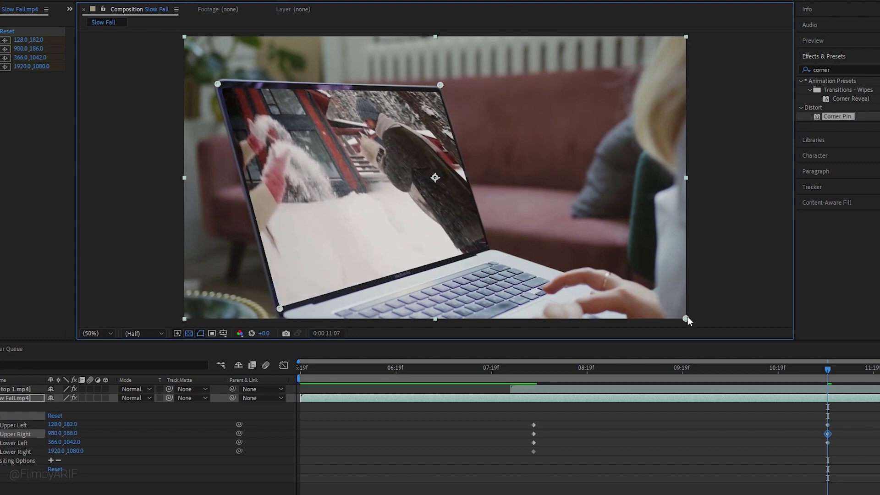
pyautogui.moveTo(687, 317); pyautogui.dragTo(494, 244)
pyautogui.moveTo(440, 84); pyautogui.dragTo(439, 81)
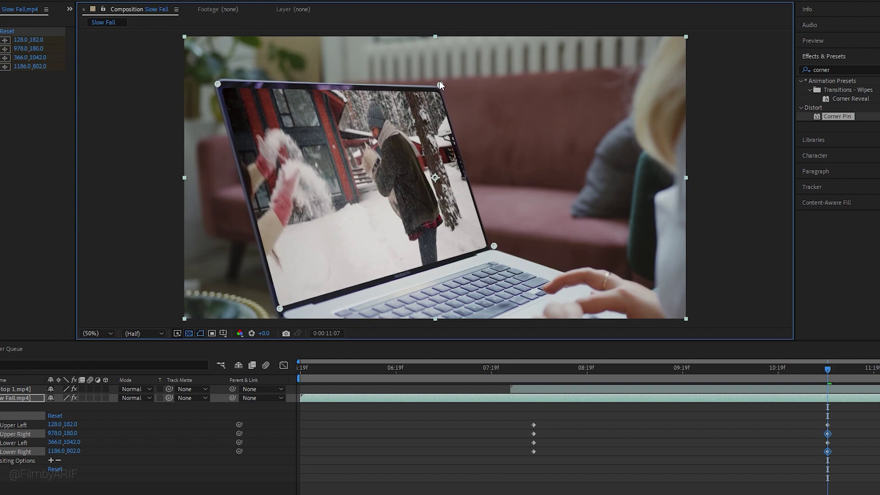
pyautogui.moveTo(213, 84); pyautogui.dragTo(211, 81)
pyautogui.moveTo(278, 309); pyautogui.dragTo(273, 315)
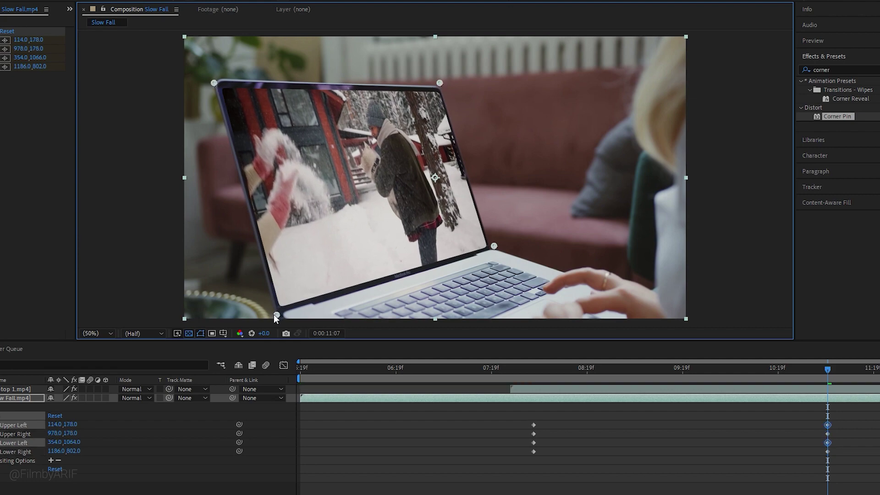
# Step: At an earlier push-in frame, stretch the clip's corners out past the frame edges
pyautogui.moveTo(828, 369); pyautogui.dragTo(587, 368)
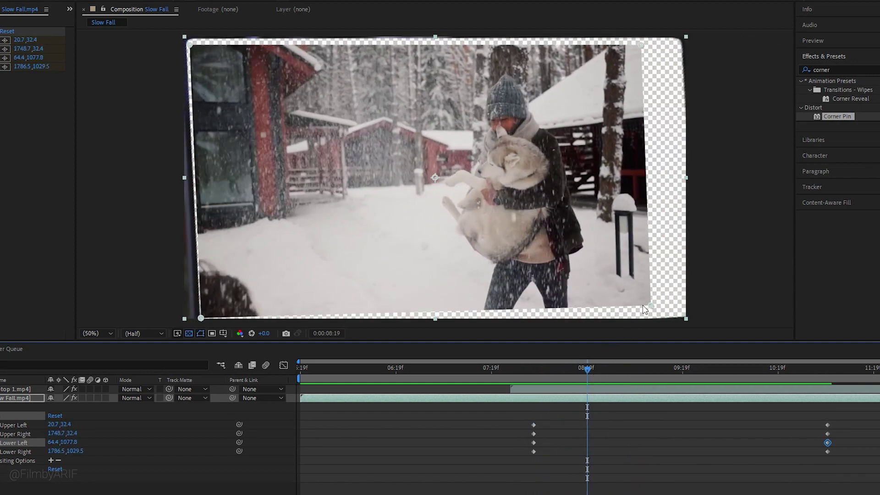
pyautogui.moveTo(650, 304); pyautogui.dragTo(692, 318)
pyautogui.moveTo(641, 45); pyautogui.dragTo(687, 35)
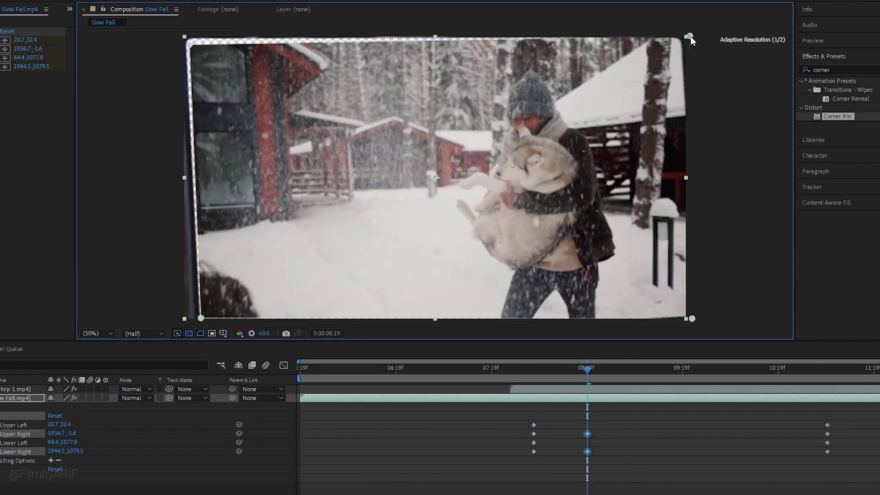
pyautogui.moveTo(191, 48); pyautogui.dragTo(181, 35)
pyautogui.moveTo(201, 318); pyautogui.dragTo(192, 320)
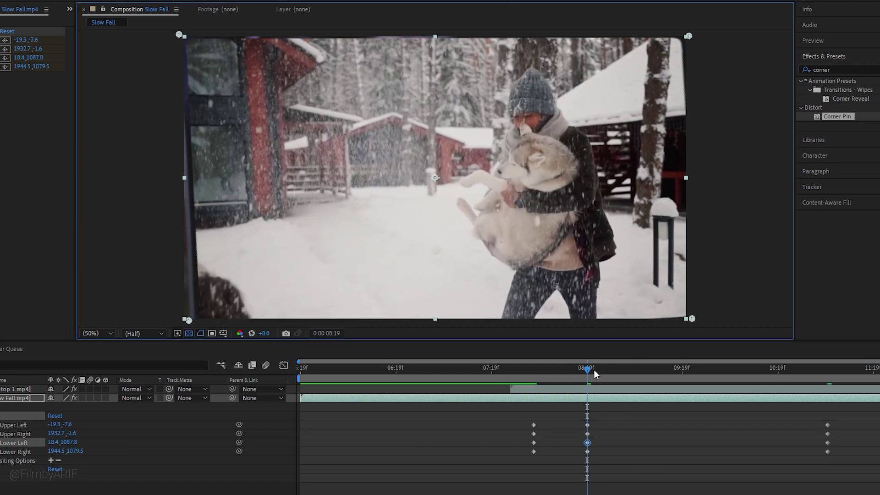
pyautogui.moveTo(594, 369); pyautogui.dragTo(617, 369)
# Step: At 09:02 and later frames, pull the lower-left and upper-right corners further out to fill the frame
pyautogui.moveTo(682, 316); pyautogui.dragTo(683, 310)
pyautogui.press(',')
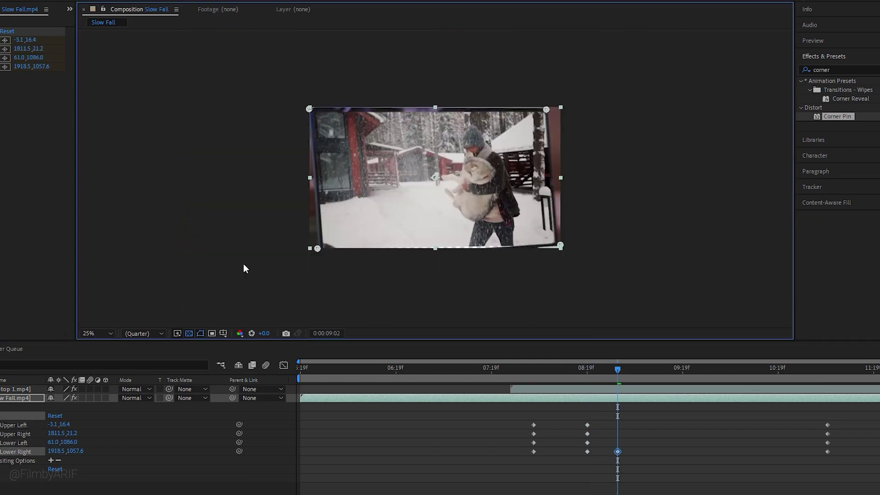
pyautogui.click(314, 251)
pyautogui.moveTo(313, 251); pyautogui.dragTo(310, 256)
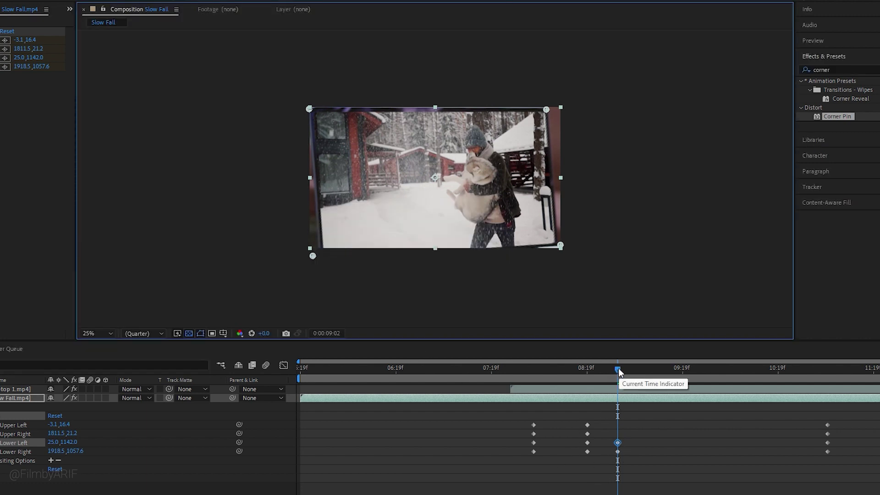
pyautogui.moveTo(618, 368); pyautogui.dragTo(648, 367)
pyautogui.moveTo(530, 112); pyautogui.dragTo(532, 110)
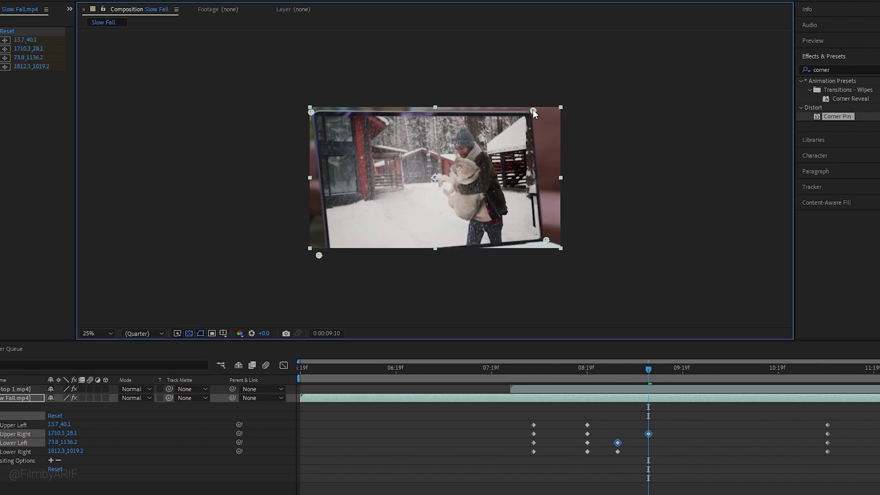
pyautogui.moveTo(649, 369); pyautogui.dragTo(841, 368)
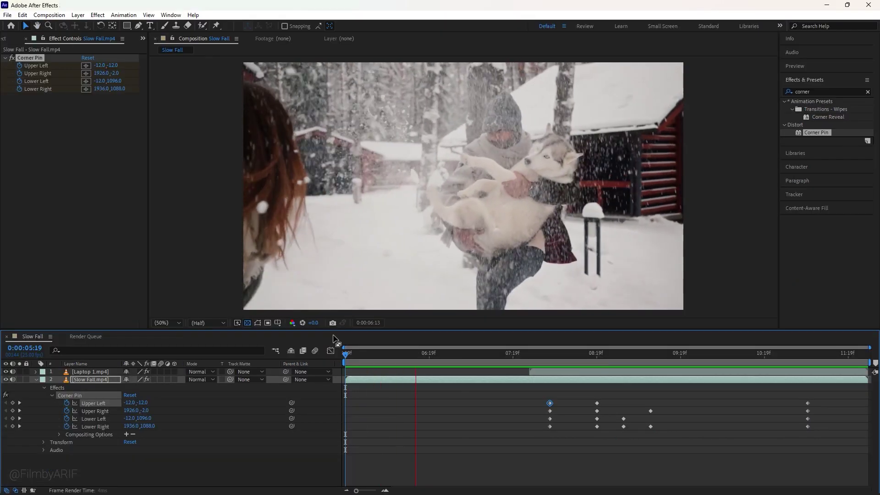